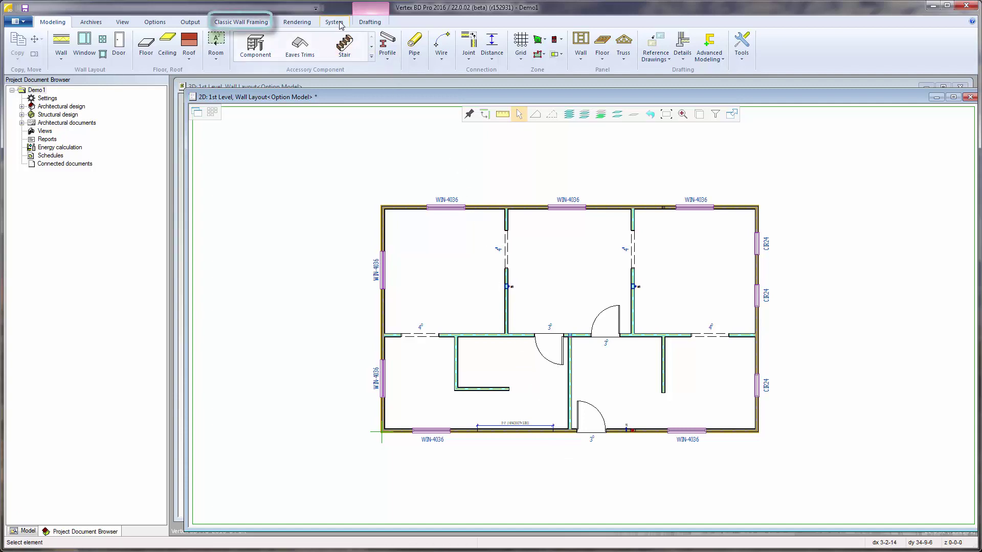
- Switch to the Classic Wall Framing ribbon tab to show the wall framing tools
left_click(271, 22)
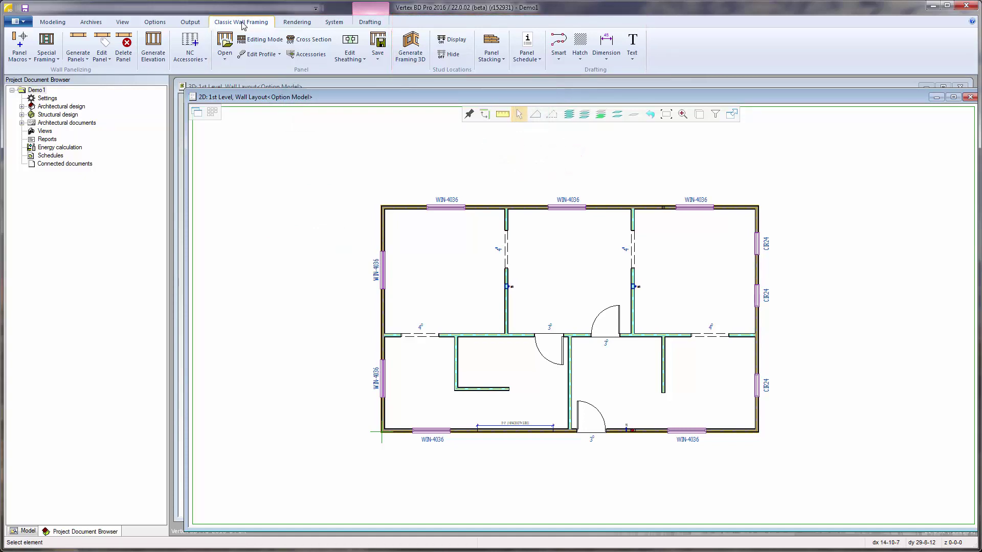
- Start automatic panel generation on all walls in the plan
left_click(87, 60)
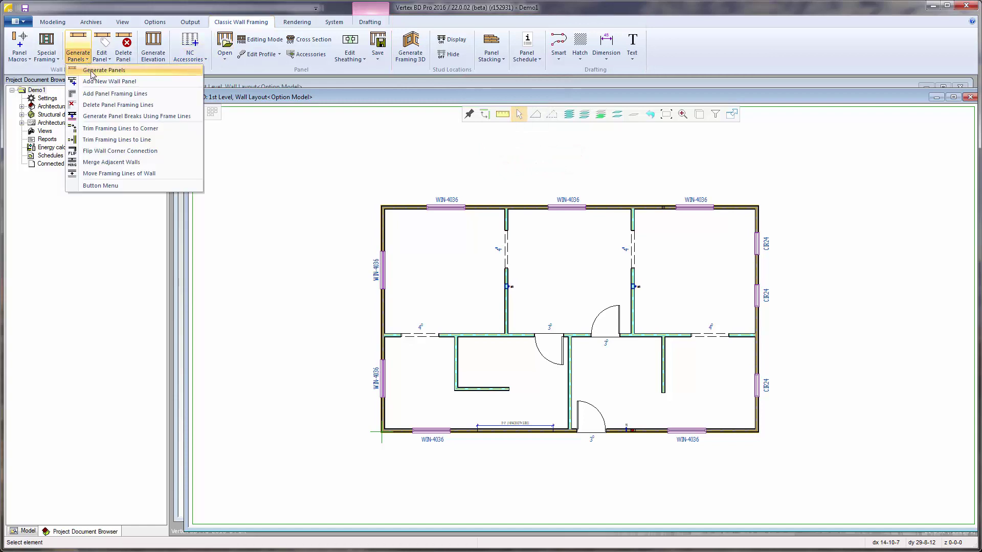
left_click(93, 73)
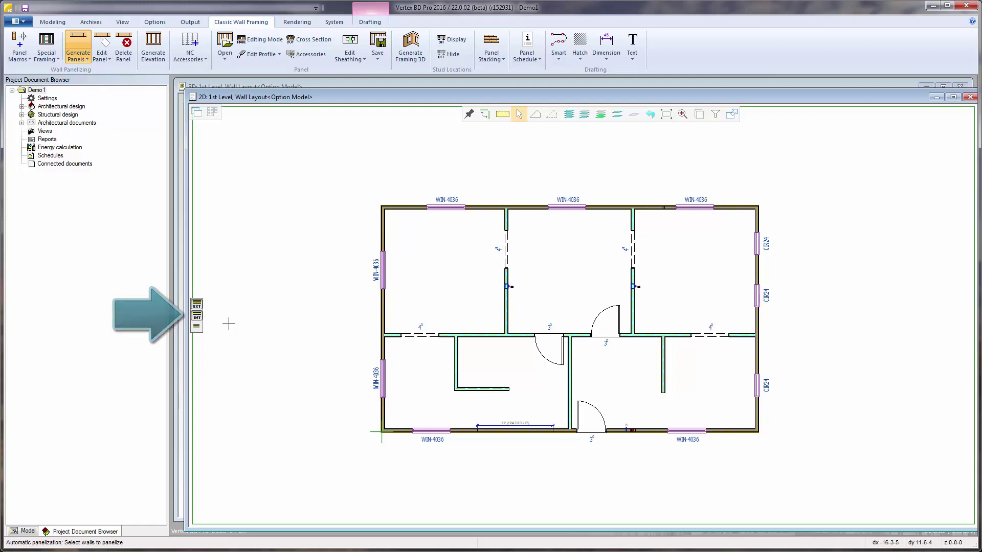
key("ctrl+a")
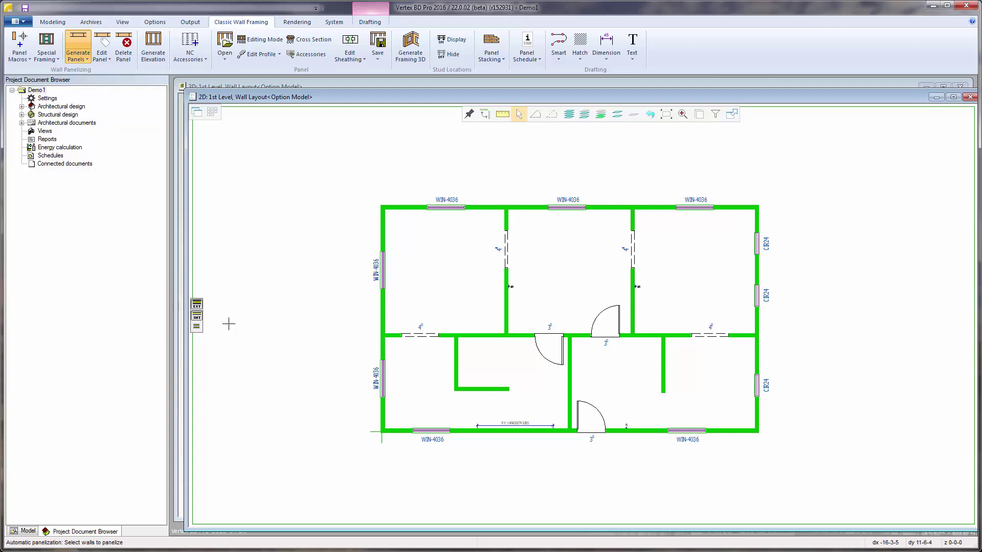
key("Return")
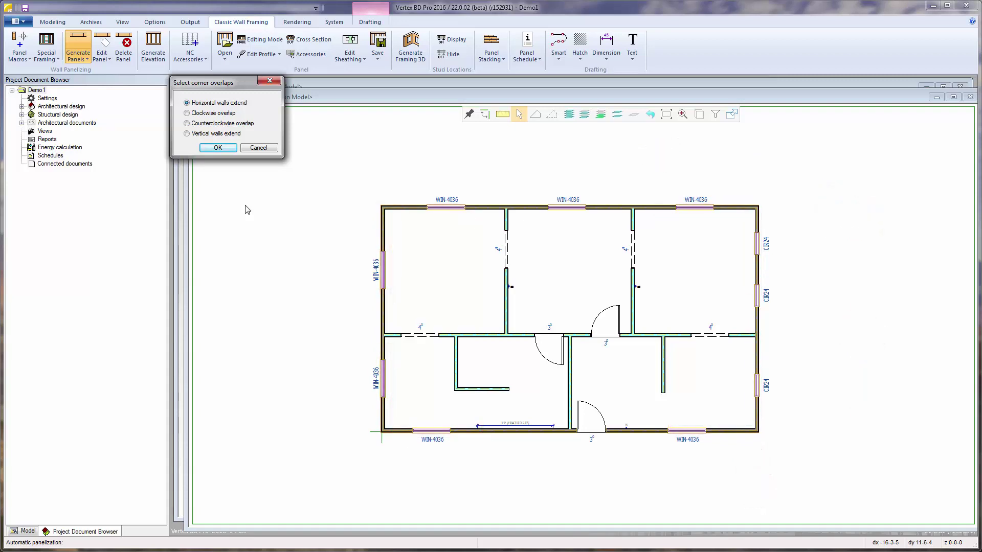
- Keep horizontal walls extending at corners; number exterior panels from 10 and interior from 101
left_click(218, 148)
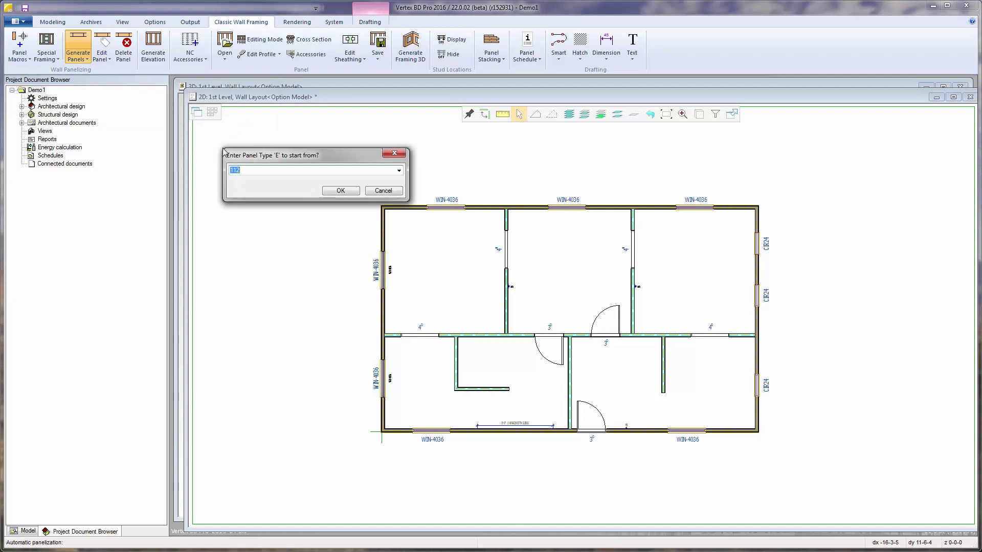
type("10")
left_click(341, 192)
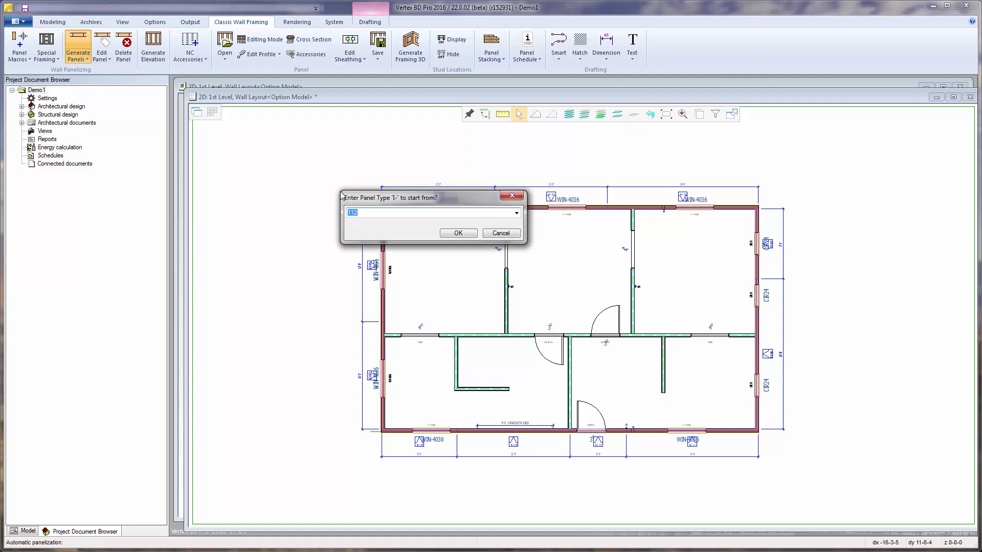
type("101")
left_click(473, 233)
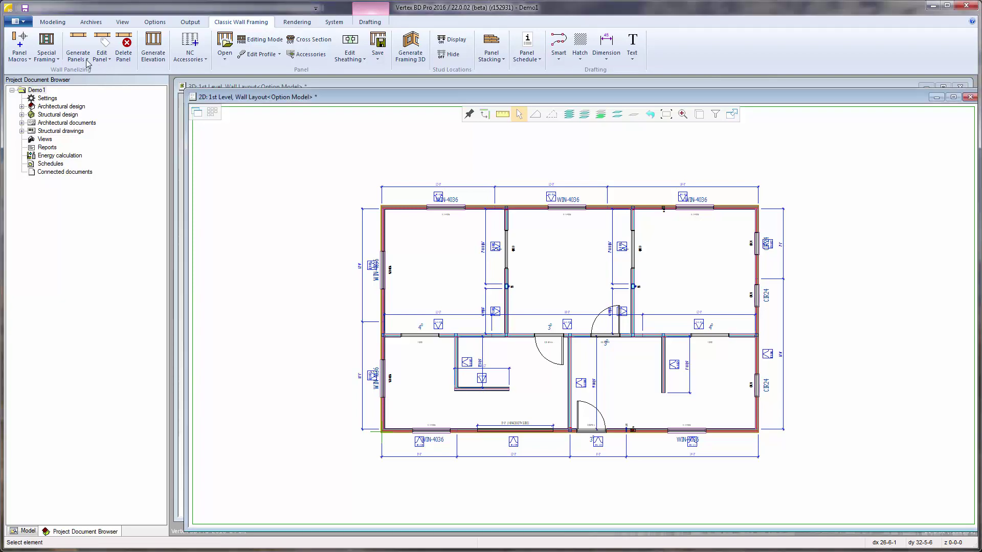
- Look through the Generate Panels and Edit Panel menus
left_click(88, 60)
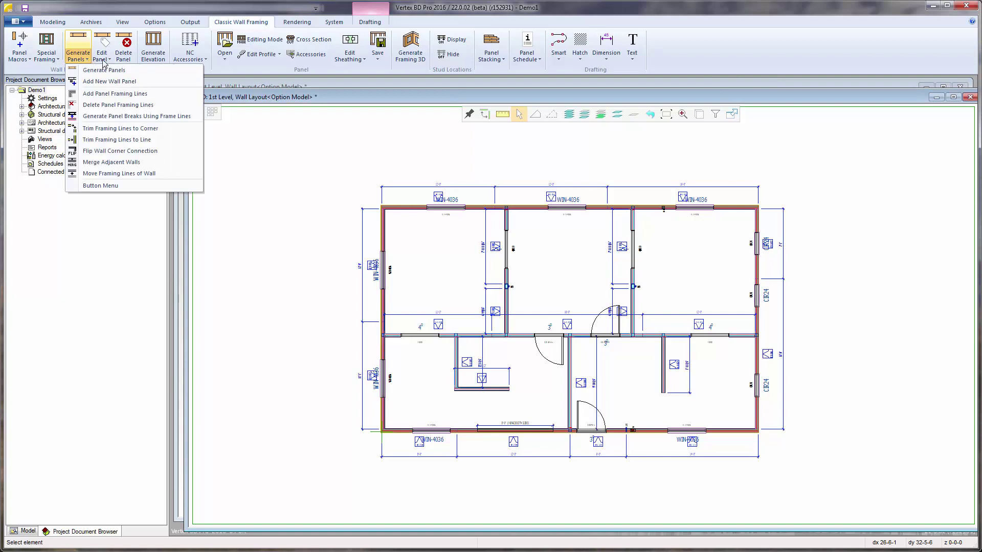
left_click(105, 60)
left_click(104, 59)
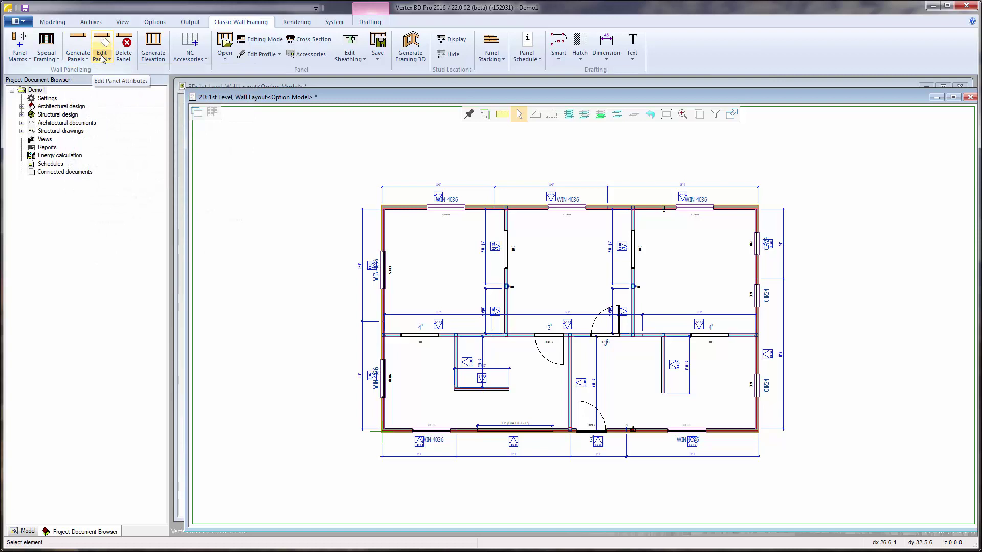
- Zoom Window around the door and panel E110
right_click(431, 273)
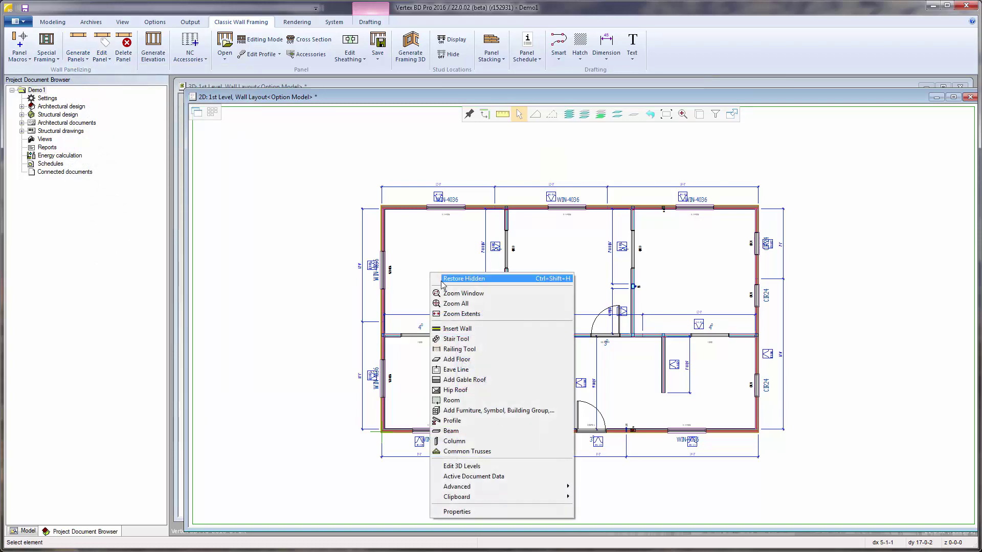
left_click(448, 297)
left_click(525, 482)
left_click(675, 395)
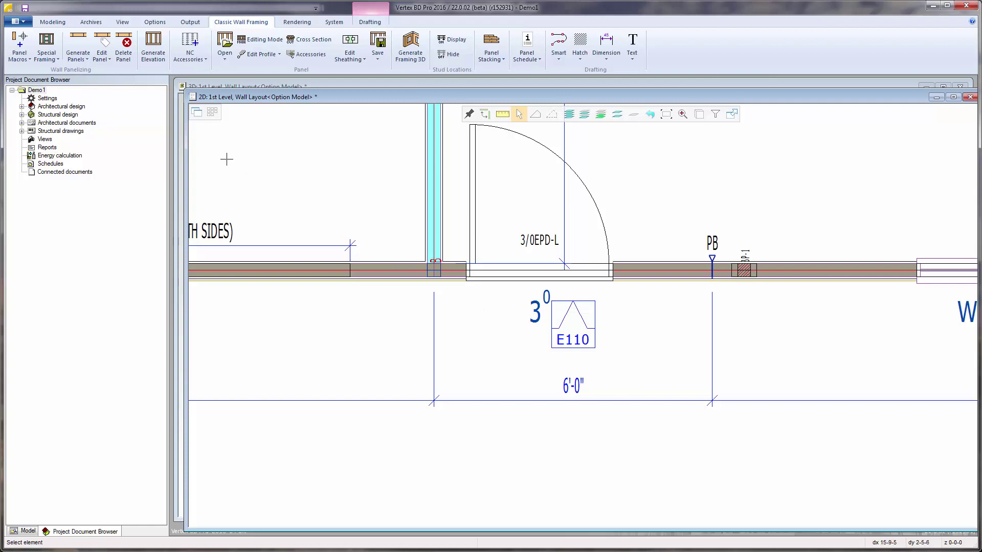
- Move the panel break beside the door 12 inches along X, widening E110 to 7'-0"
left_click(111, 60)
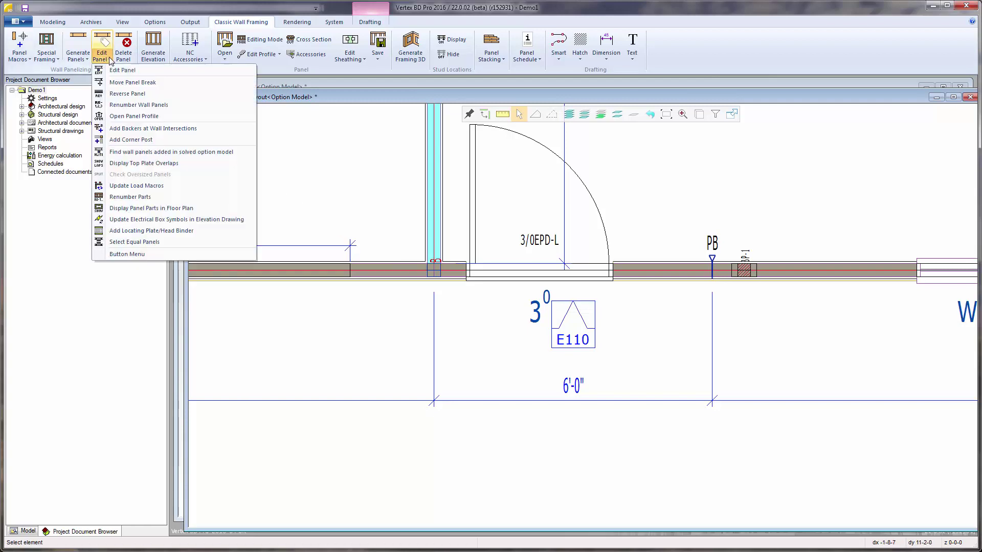
left_click(117, 83)
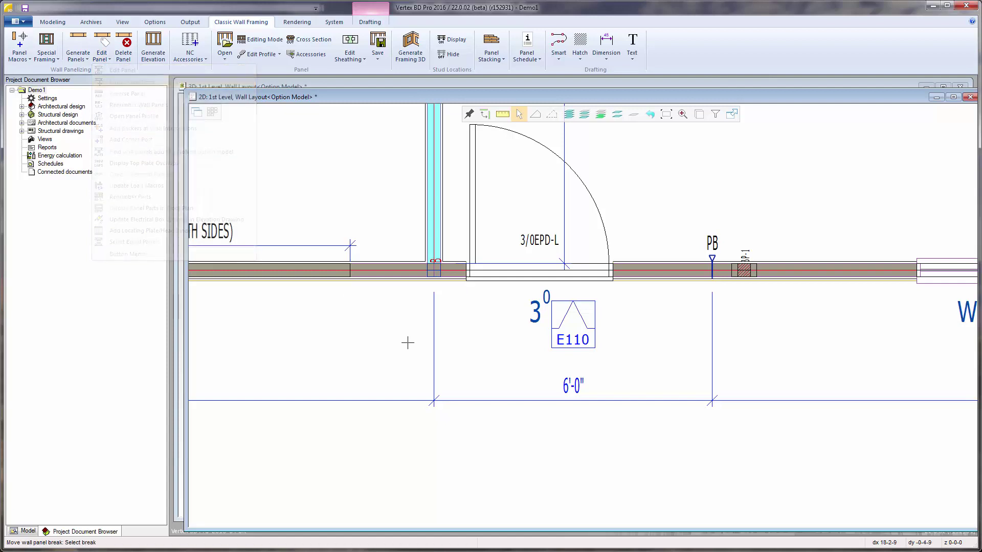
left_click(433, 267)
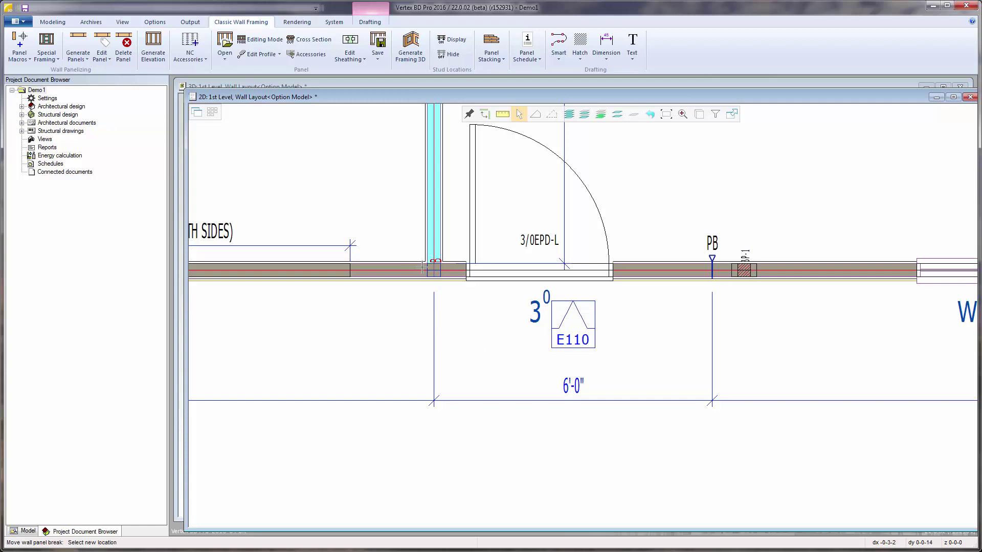
right_click(428, 271)
mouse_move(460, 285)
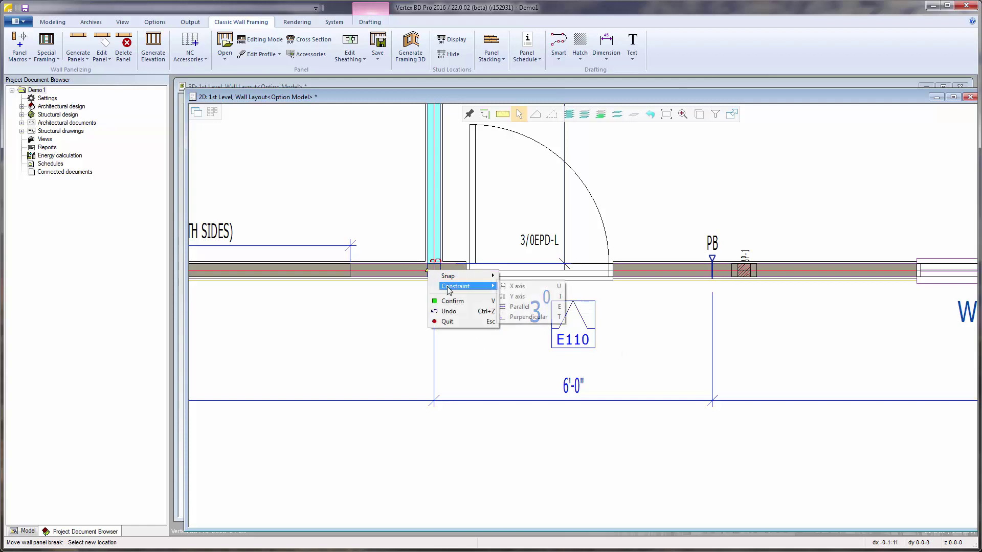
left_click(514, 287)
type("12")
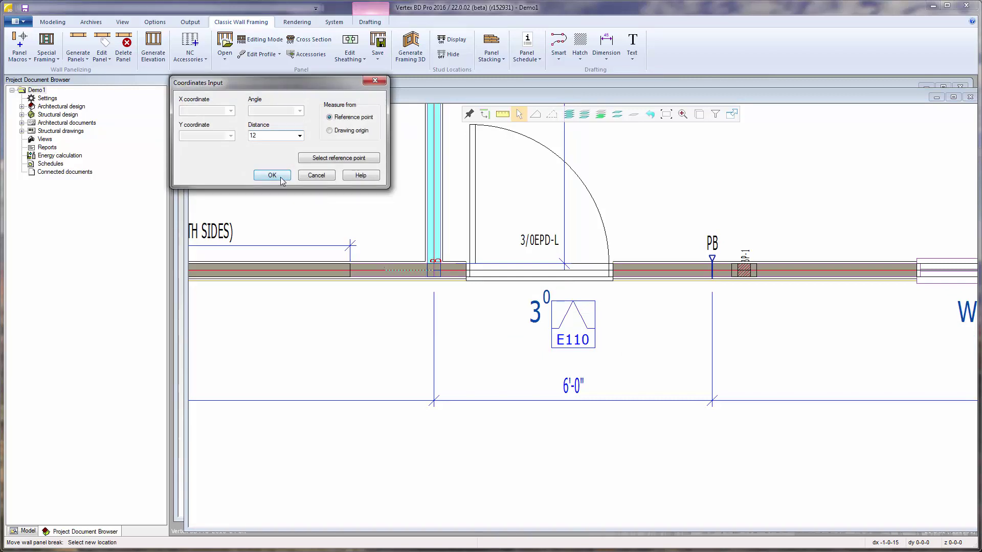
left_click(281, 177)
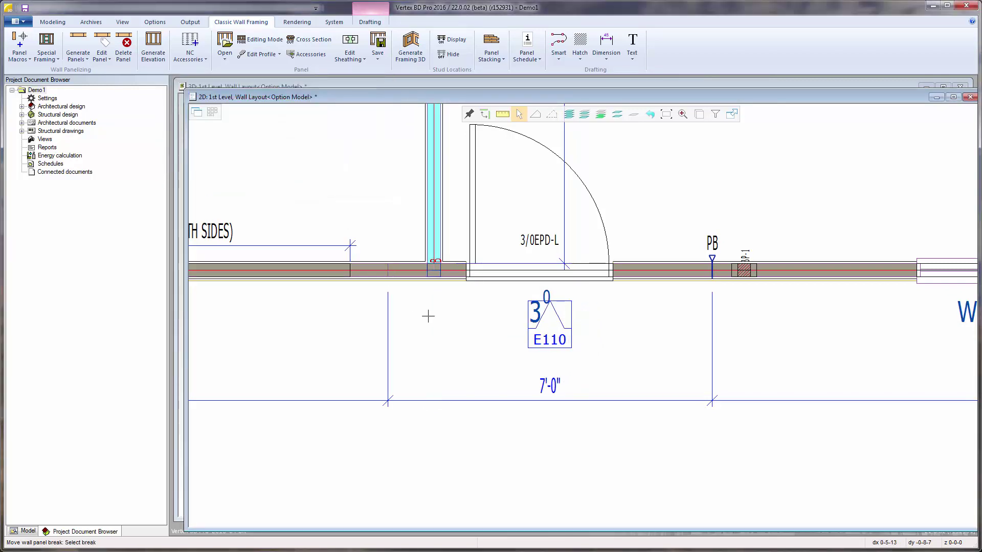
right_click(462, 336)
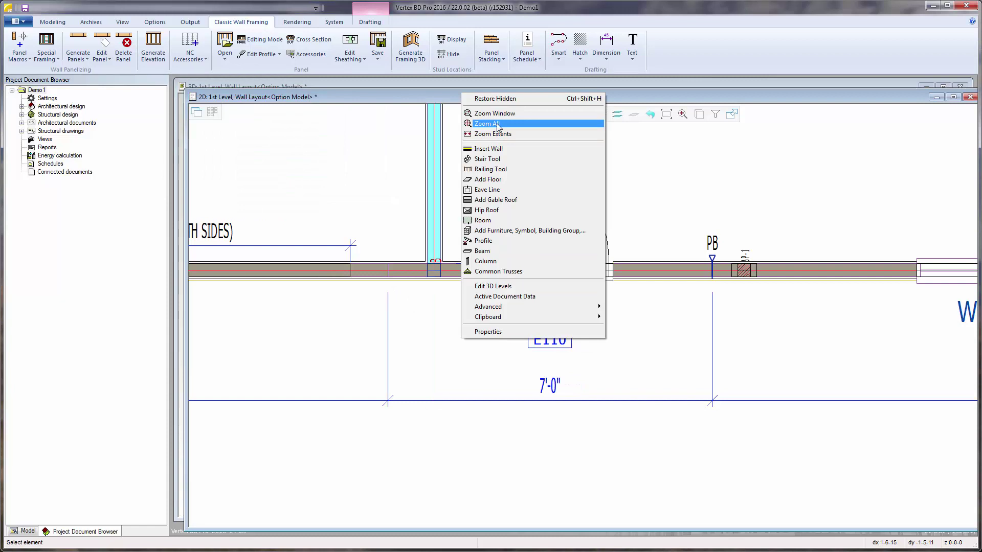
left_click(497, 125)
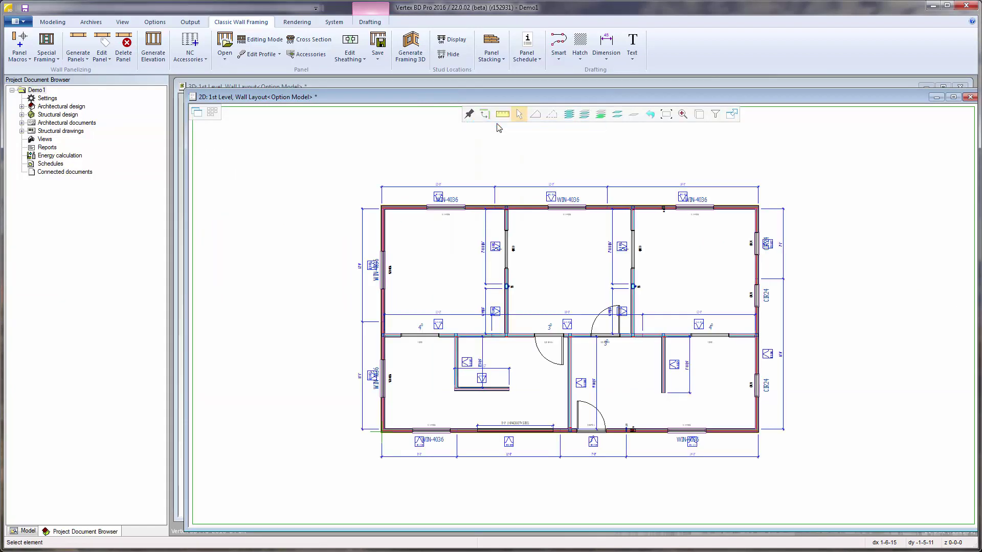
- Save the project and generate elevation drawings for all wall panels
key("ctrl+s")
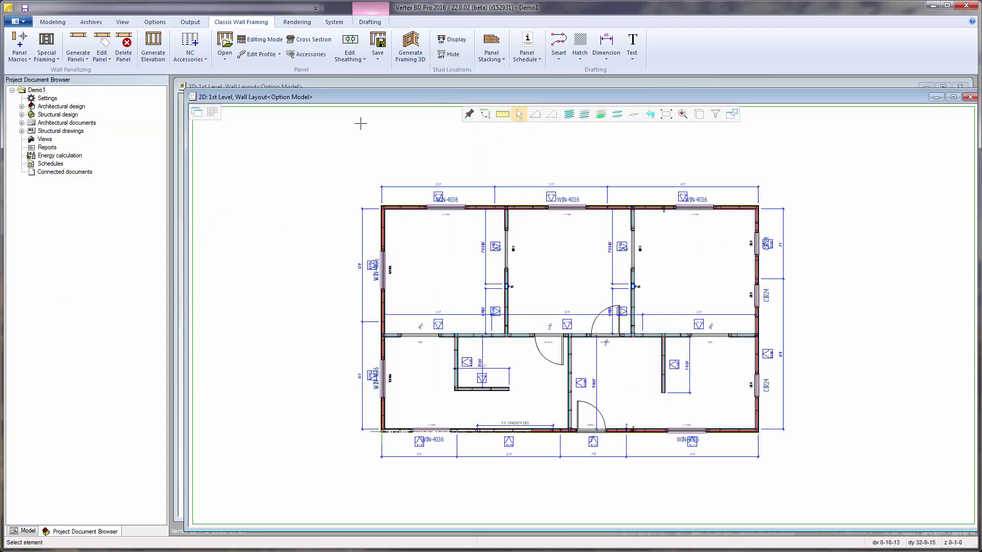
left_click(160, 55)
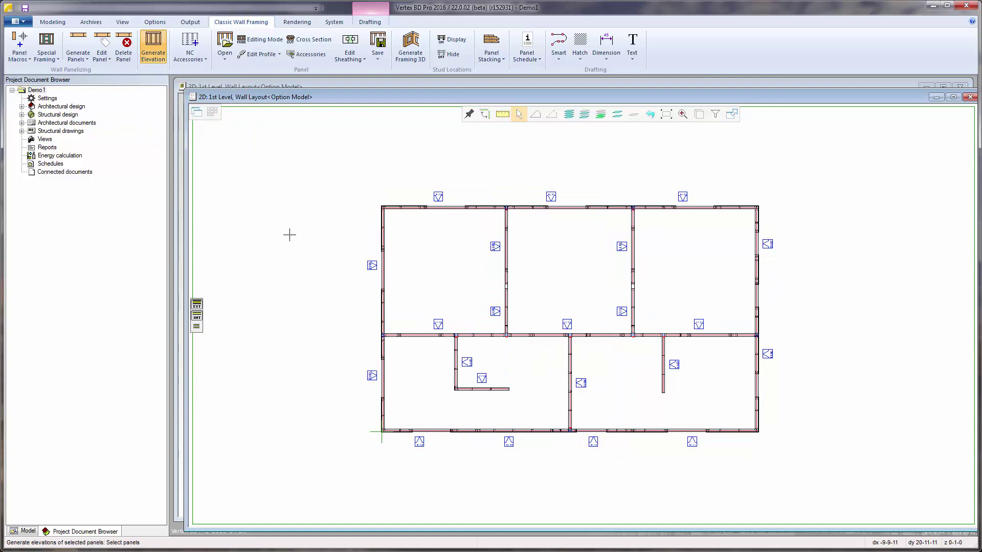
key("ctrl+a")
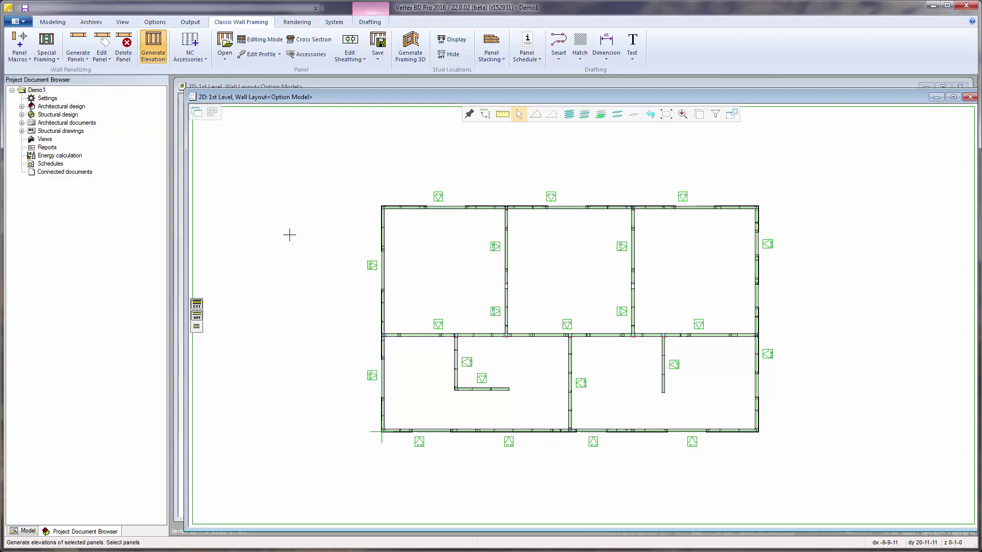
key("Return")
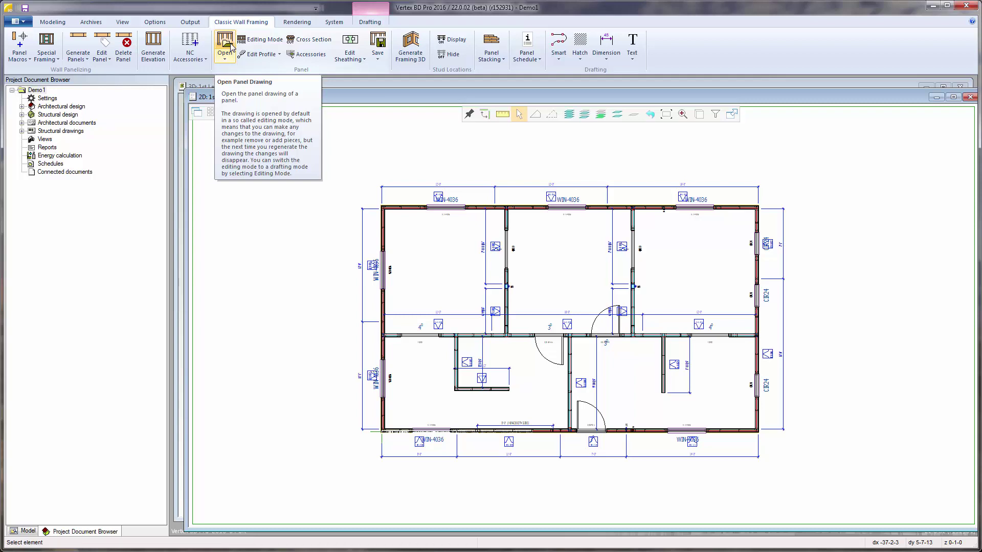
left_click(227, 46)
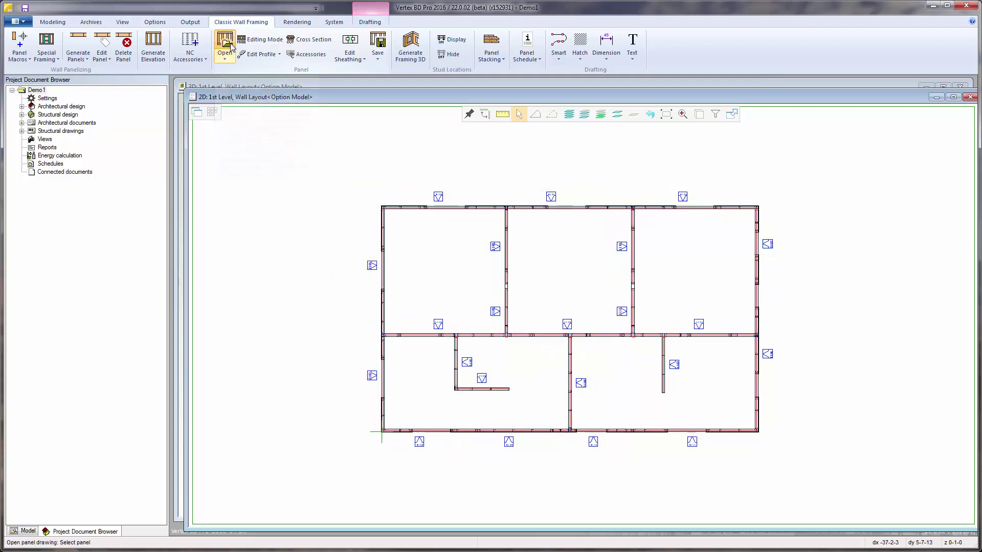
left_click(510, 430)
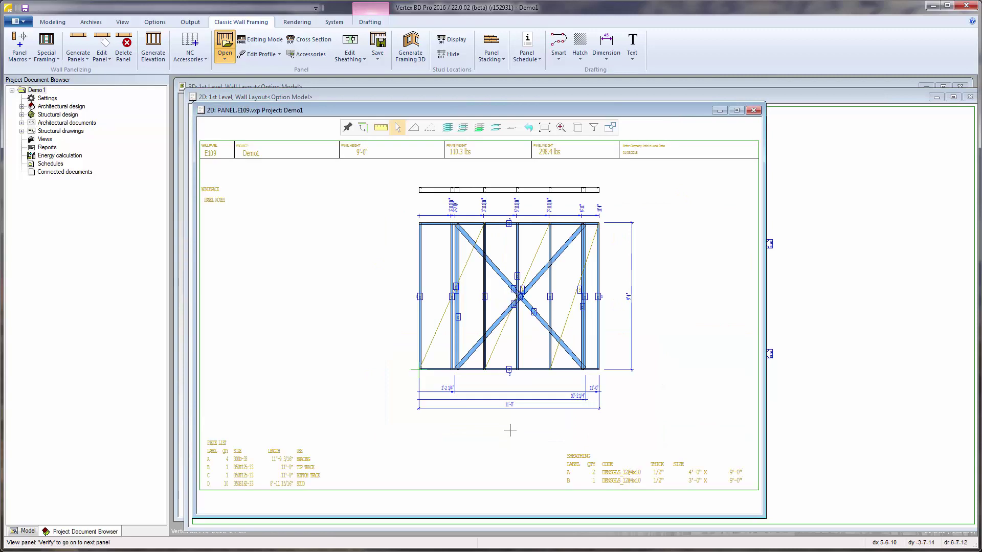
left_click(510, 430)
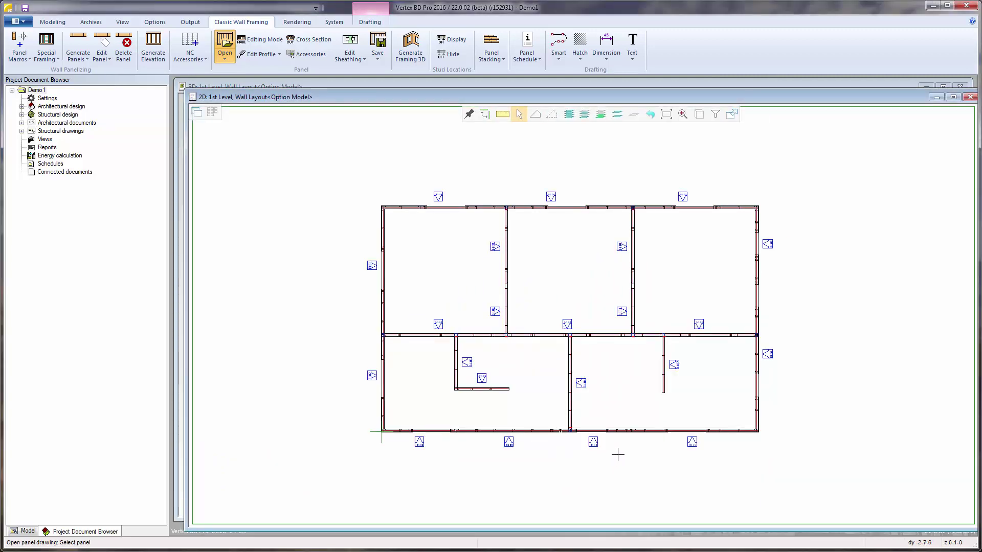
left_click(611, 431)
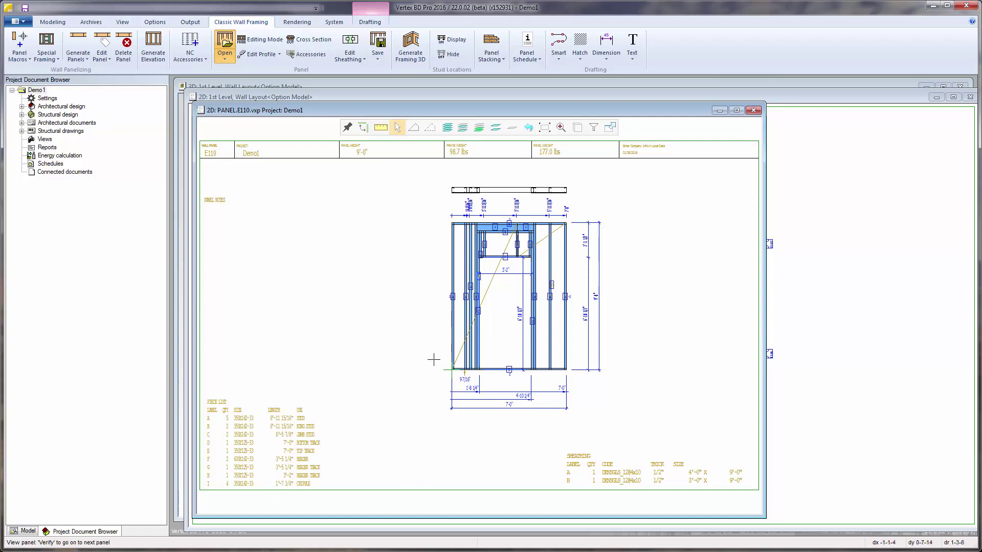
key("Return")
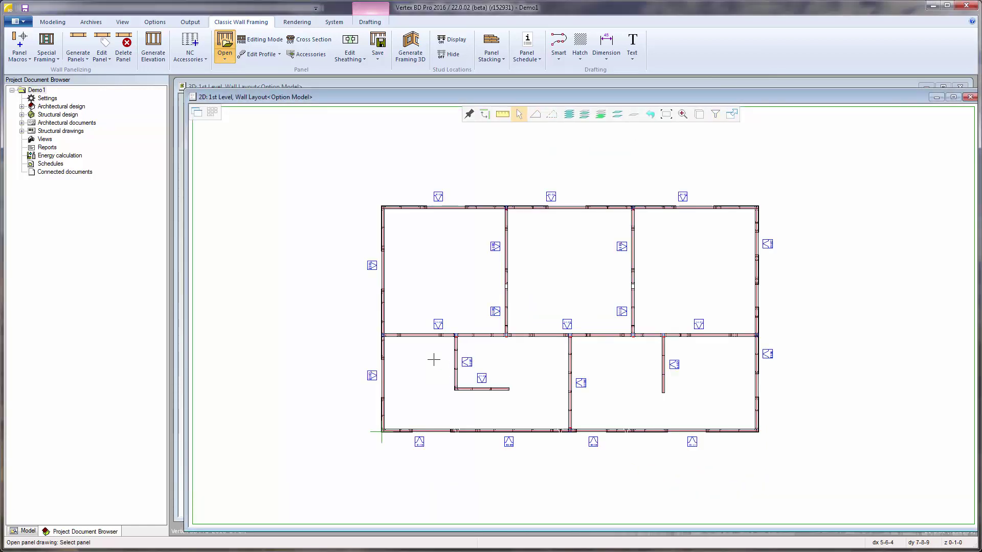
key("Escape")
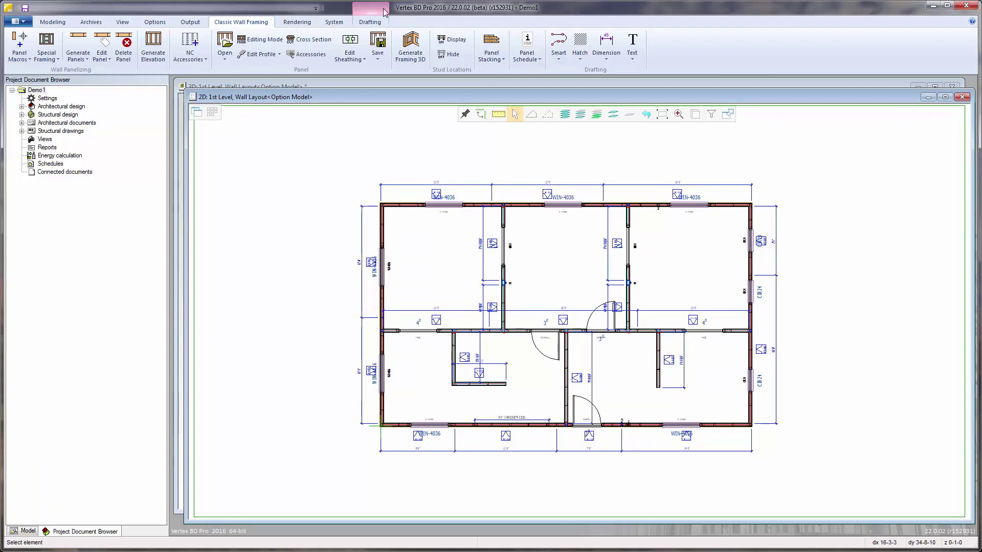
- Build the 3D framing model for all first-level walls and show the 3D view
left_click(418, 50)
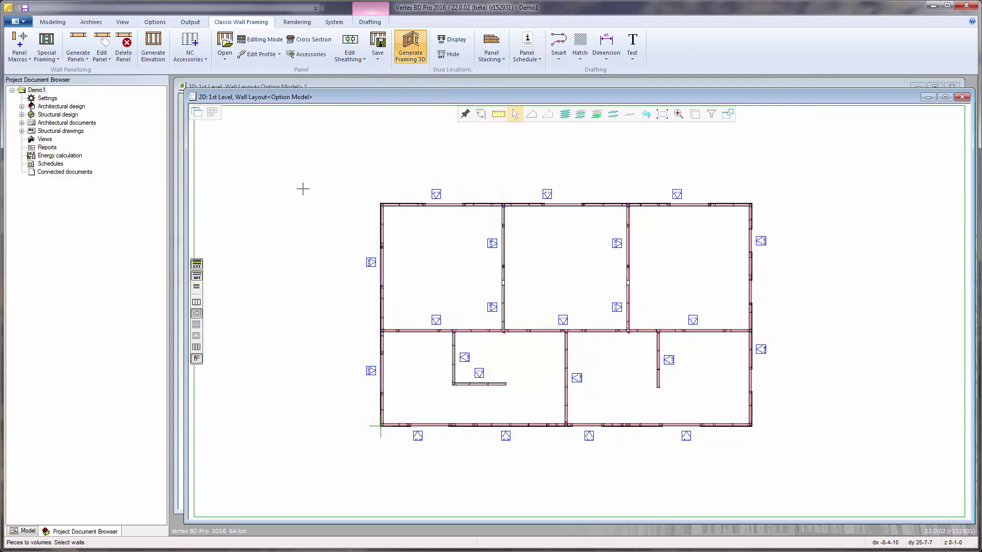
key("ctrl+a")
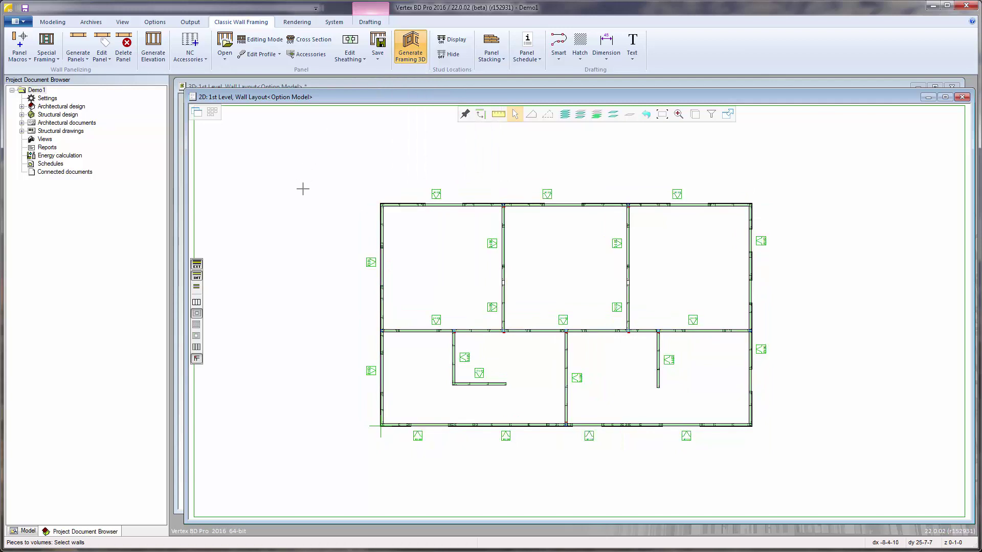
key("Return")
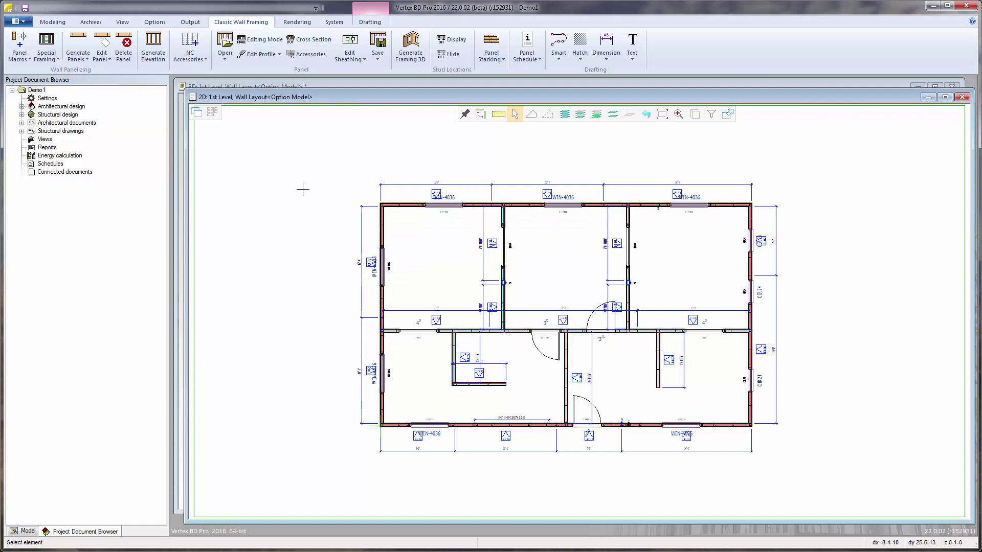
key("ctrl+Tab")
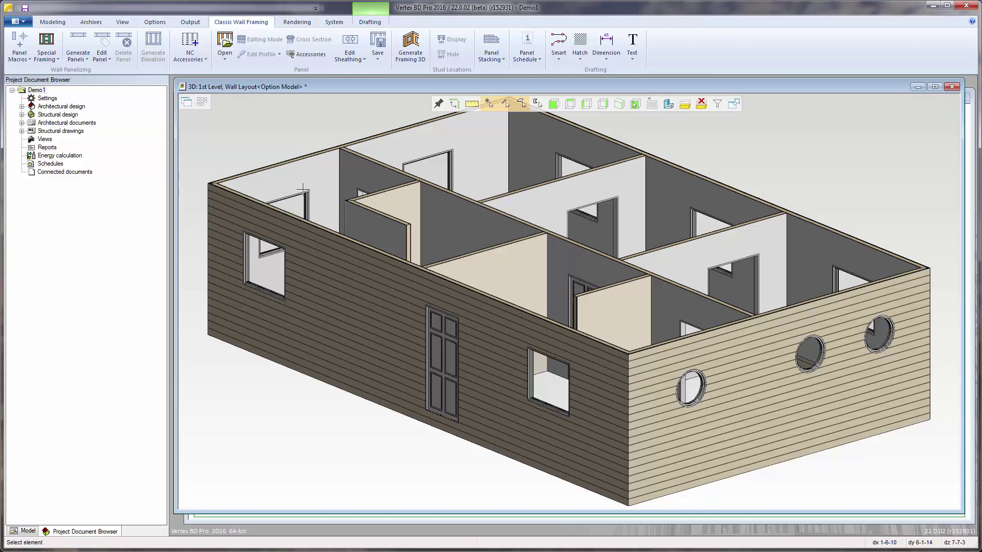
- Switch to the '1st level, wall framing' model and zoom into the X-braced wall
key("ctrl+Tab")
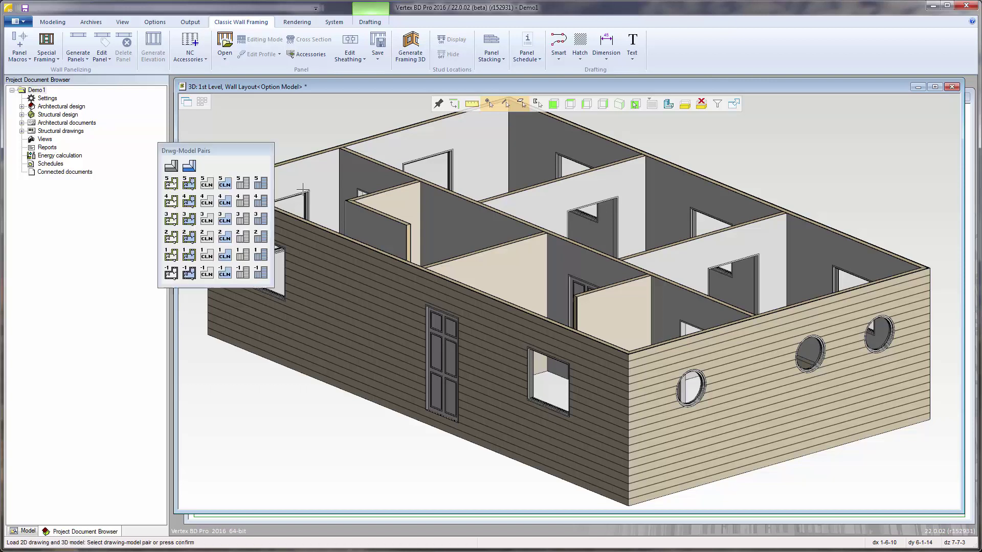
left_click(190, 257)
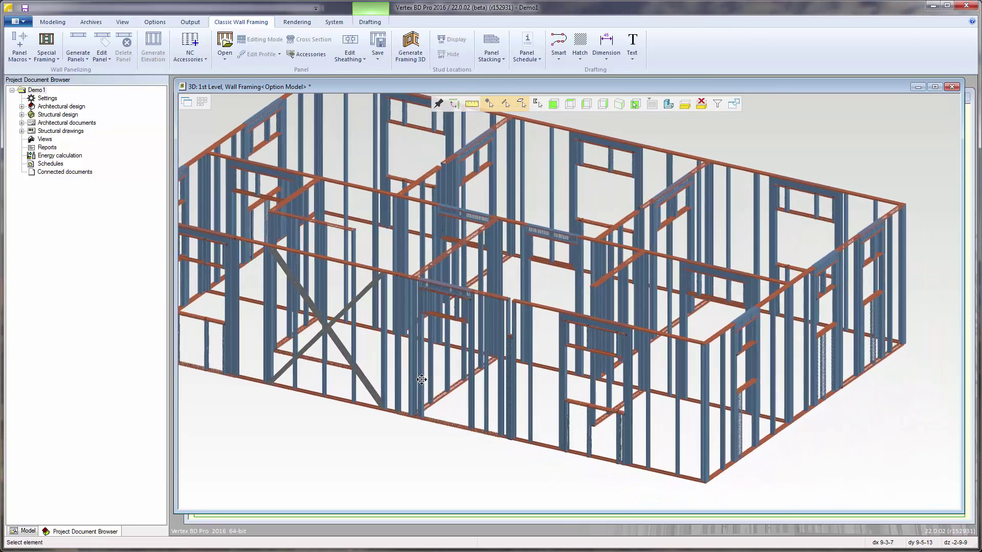
scroll(383, 395, "up", 3)
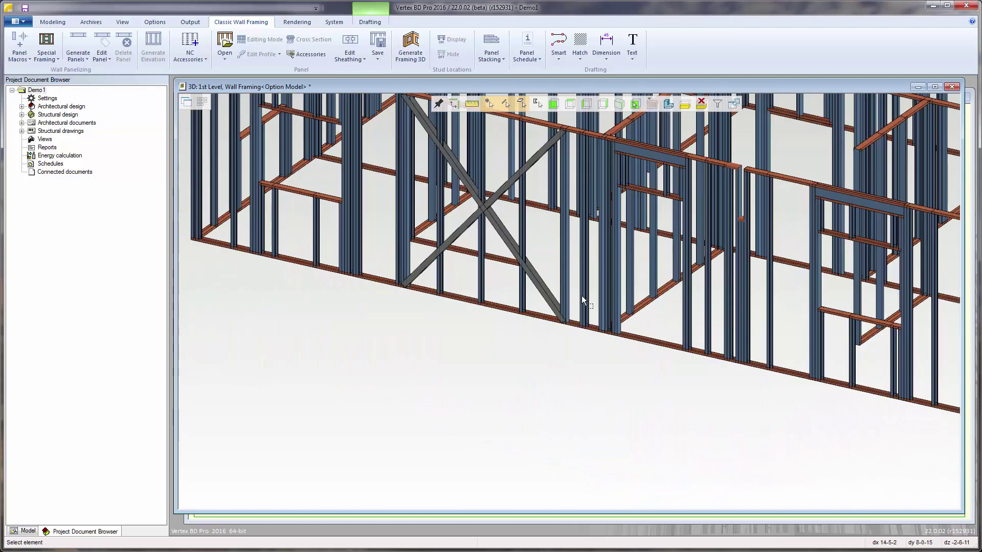
scroll(571, 295, "up", 1)
scroll(571, 296, "up", 1)
scroll(568, 299, "up", 1)
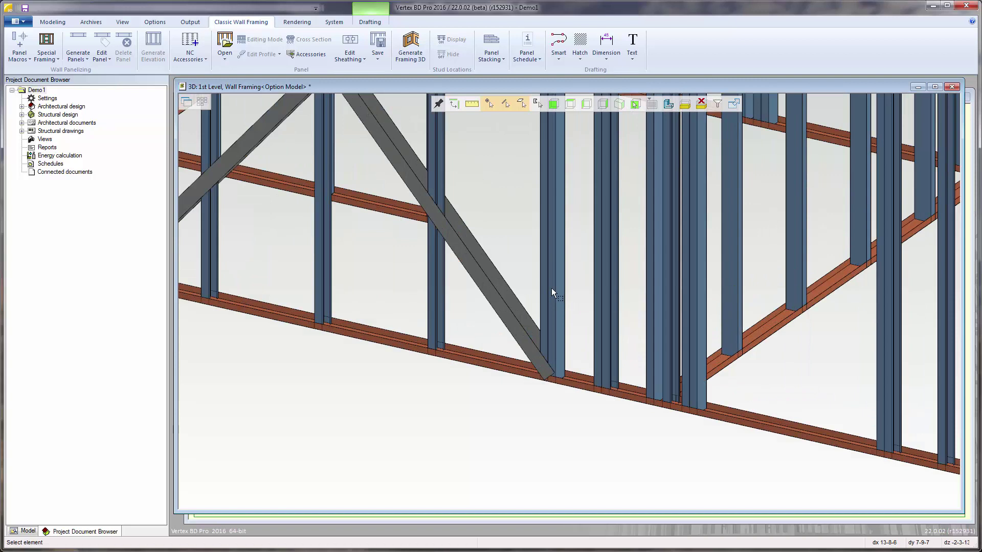
left_click(224, 44)
left_click(550, 241)
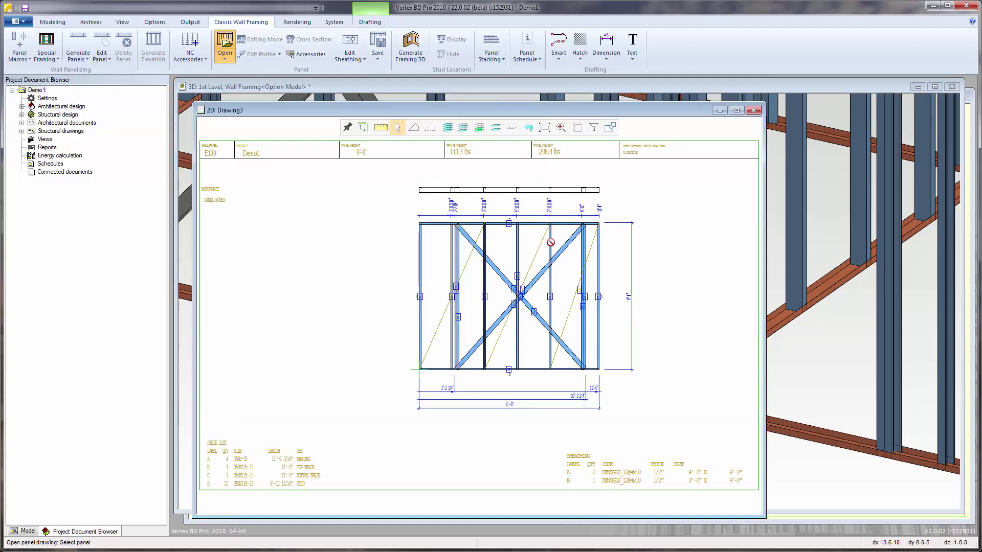
right_click(627, 231)
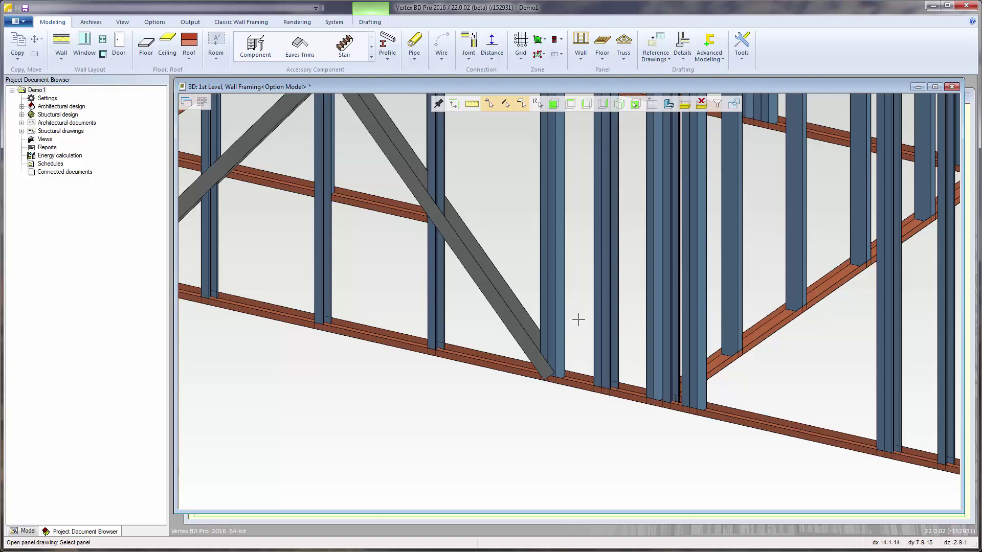
- Zoom the 2D plan into the bottom wall around panel E109
key("Escape")
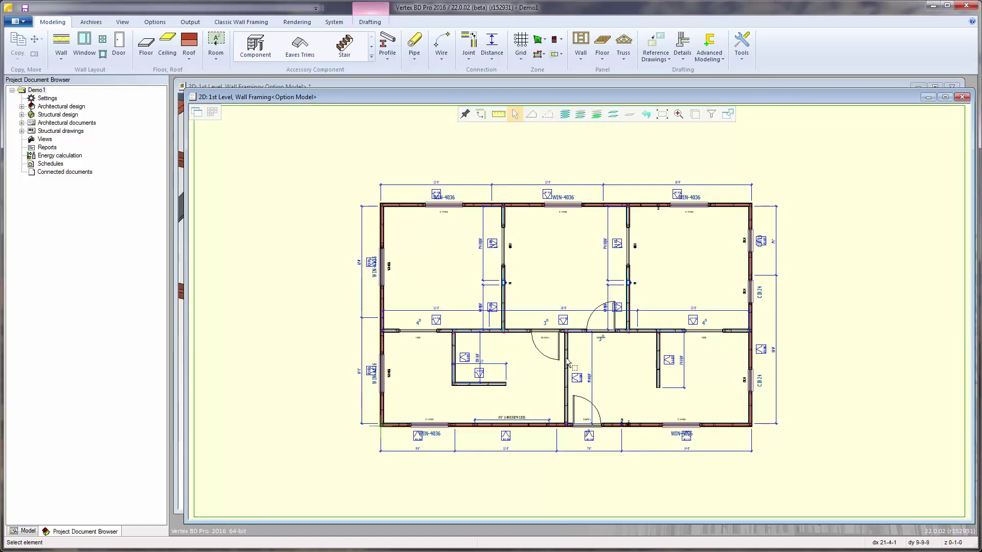
right_click(557, 275)
left_click(581, 296)
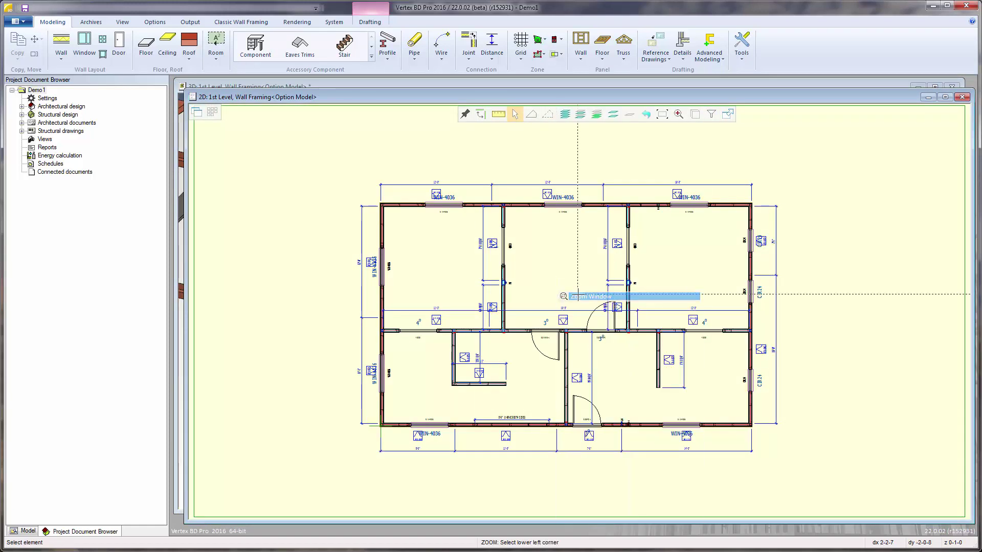
left_click(434, 463)
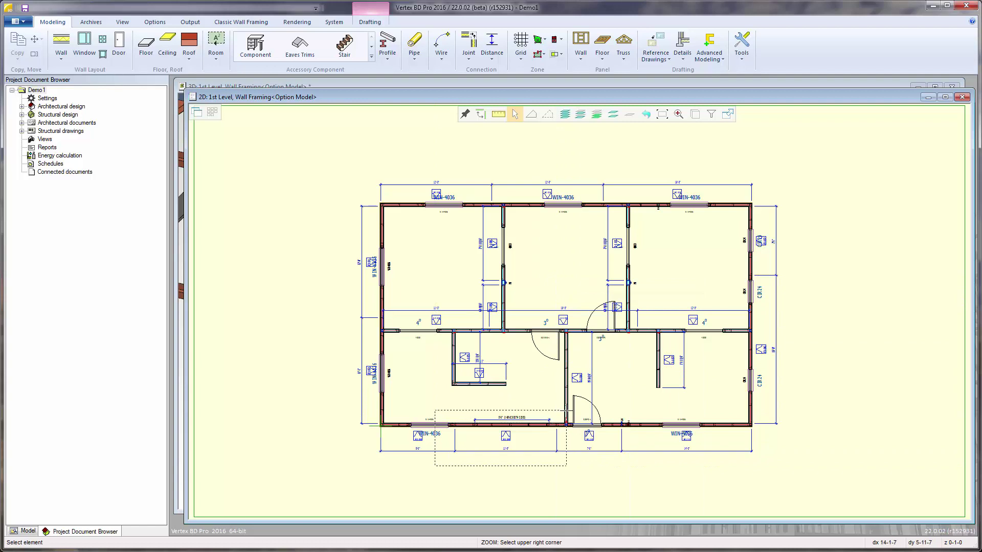
left_click(593, 396)
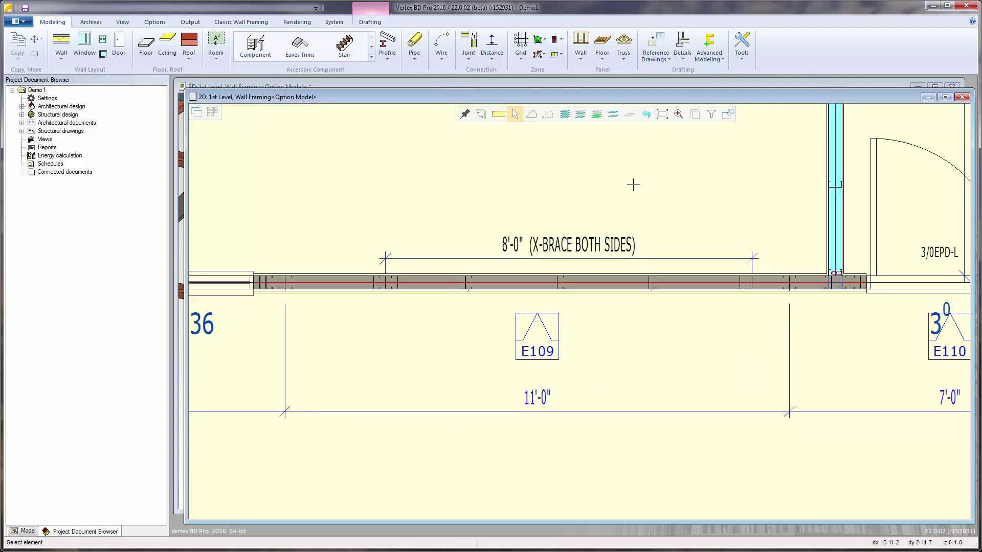
- Set the X-brace's Wind Brace Properties to 3 studs
left_click(605, 247)
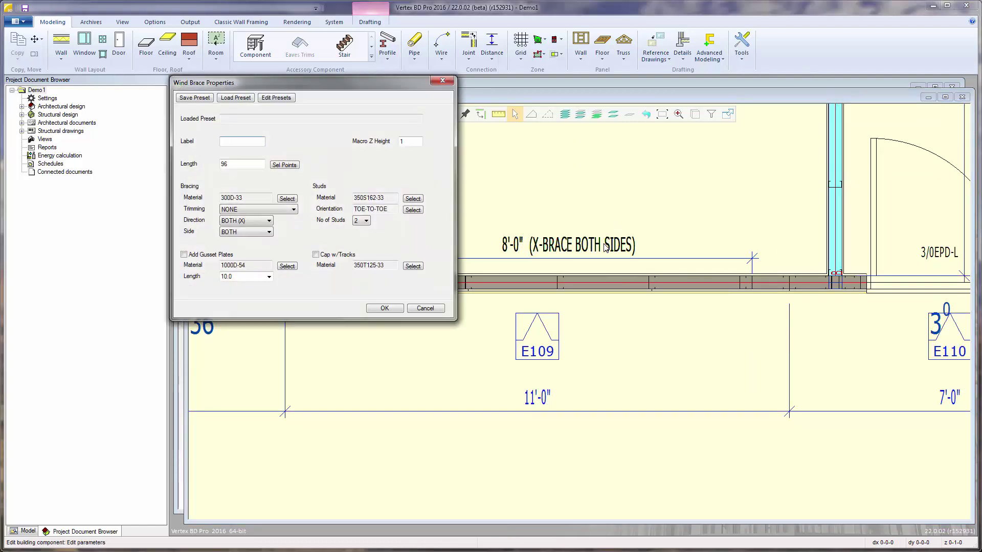
left_click(365, 221)
left_click(361, 243)
left_click(387, 308)
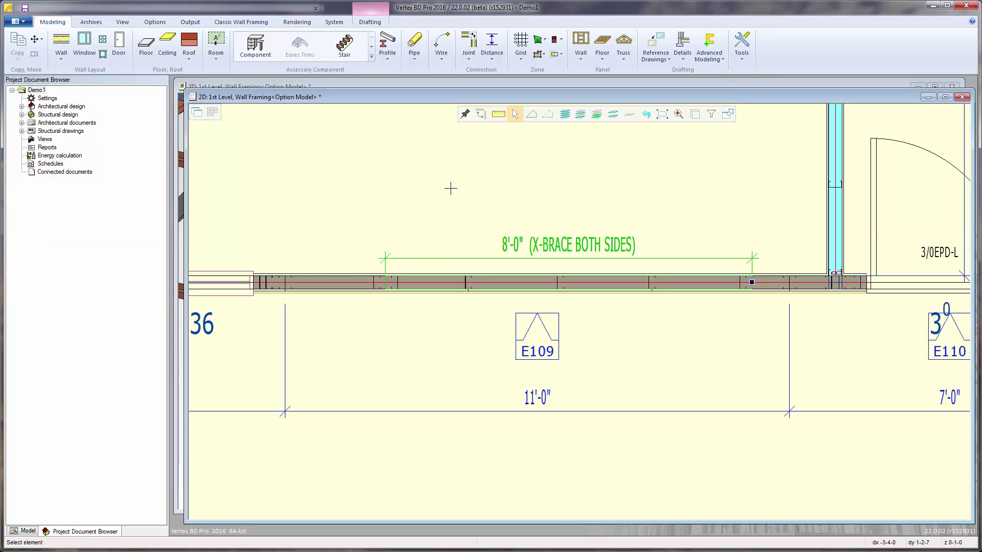
- Regenerate the elevation drawing for panel E109
left_click(241, 21)
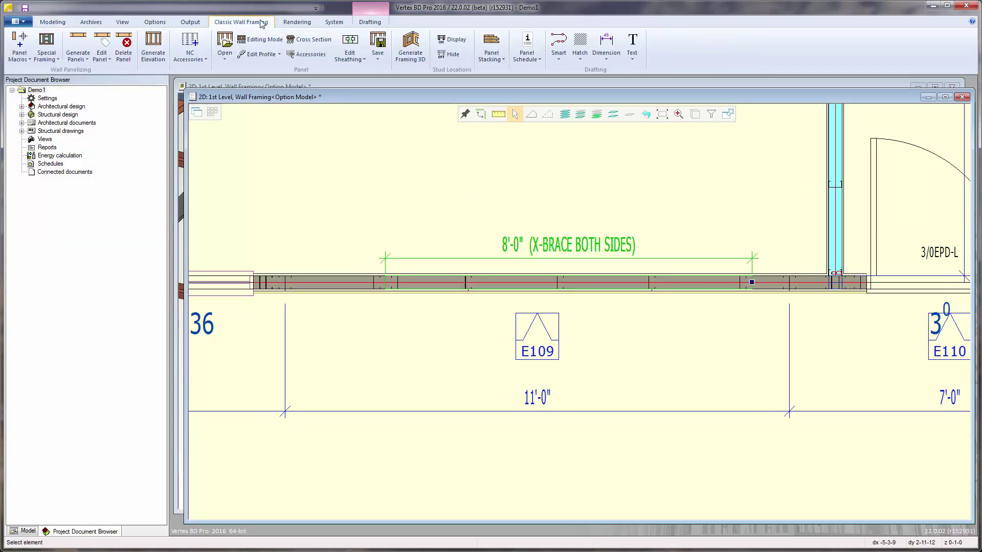
left_click(152, 49)
left_click(559, 263)
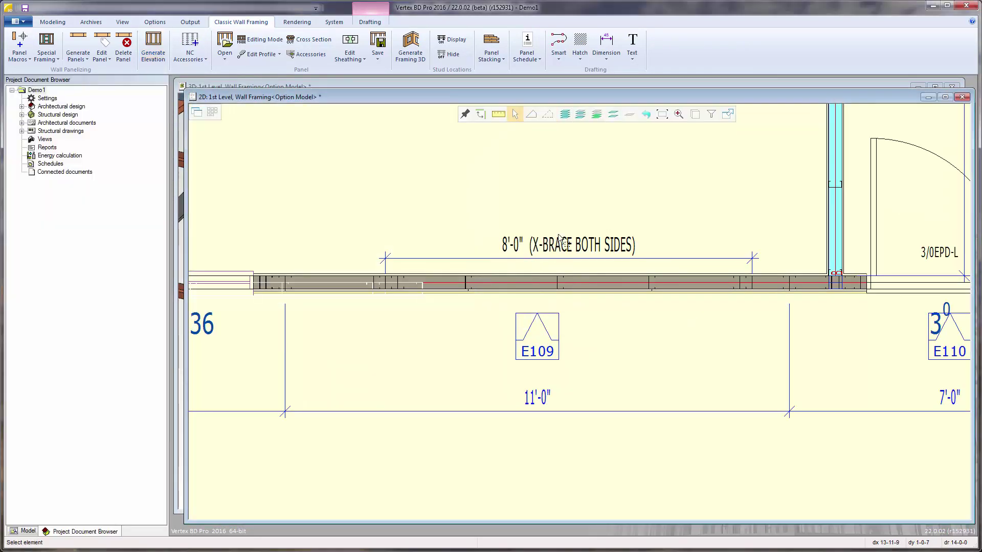
- Open the updated E109 panel drawing from the 3D framing view
key("ctrl+Tab")
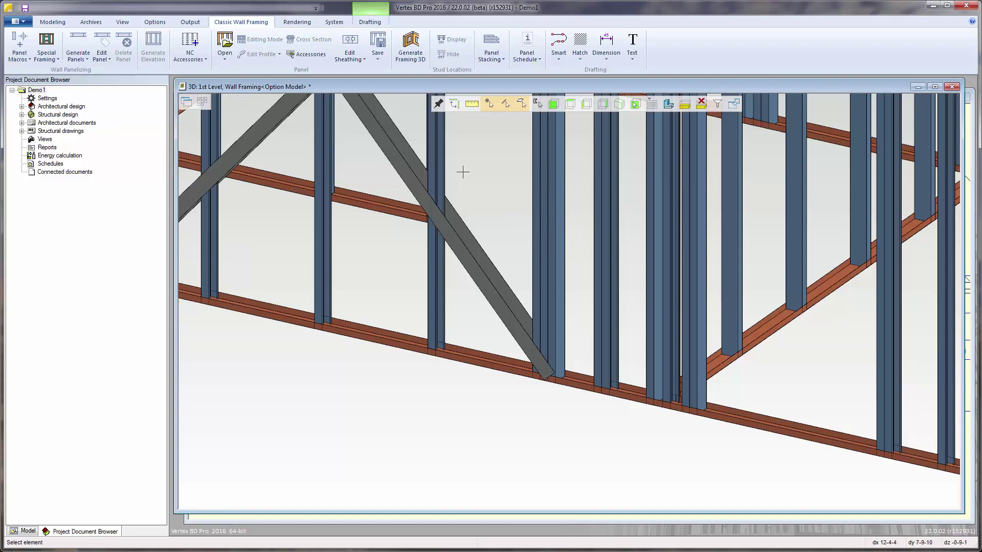
left_click(226, 45)
left_click(549, 274)
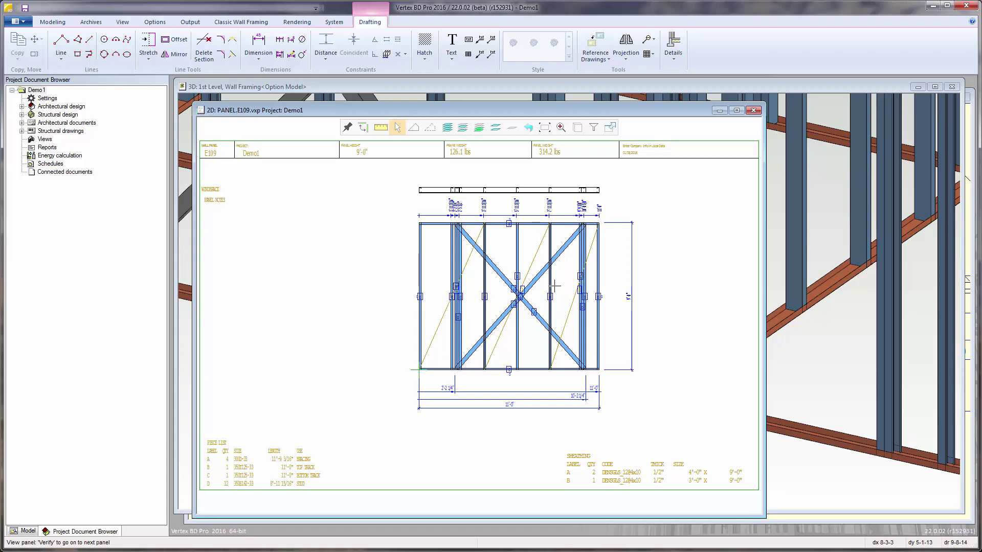
- Copy the selected D stud in panel E109 to a spot 6 from the original
right_click(617, 275)
left_click(645, 295)
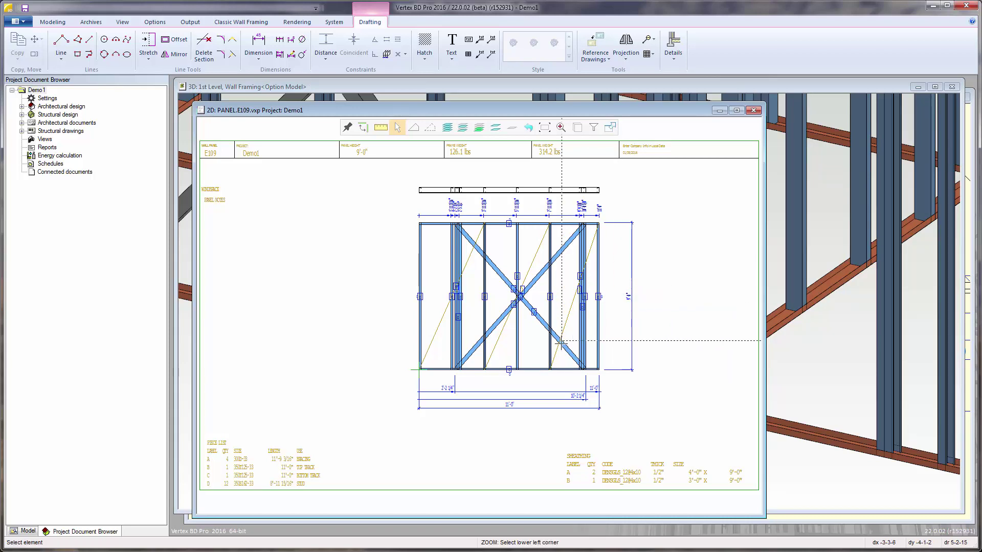
left_click(546, 385)
left_click(638, 288)
left_click_drag(488, 305, 423, 279)
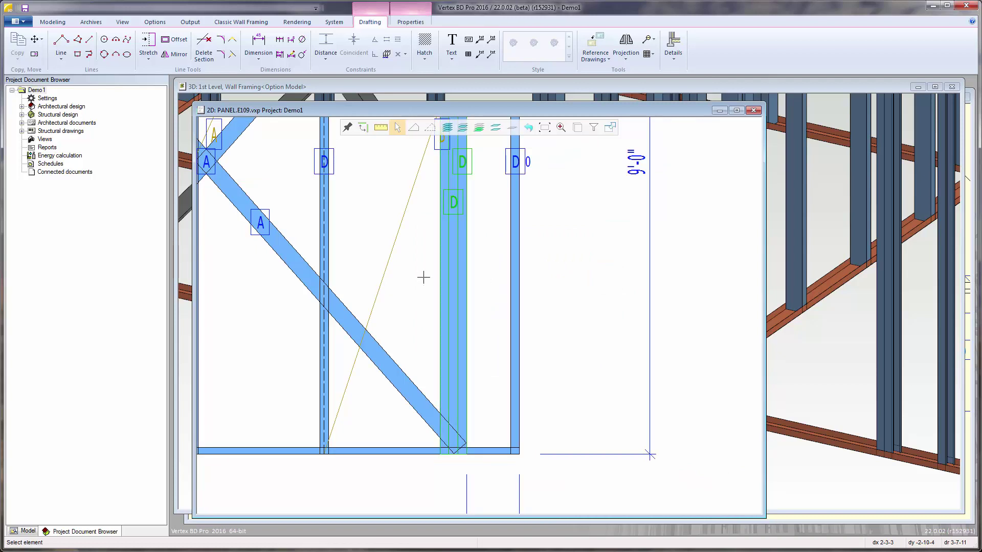
right_click(411, 251)
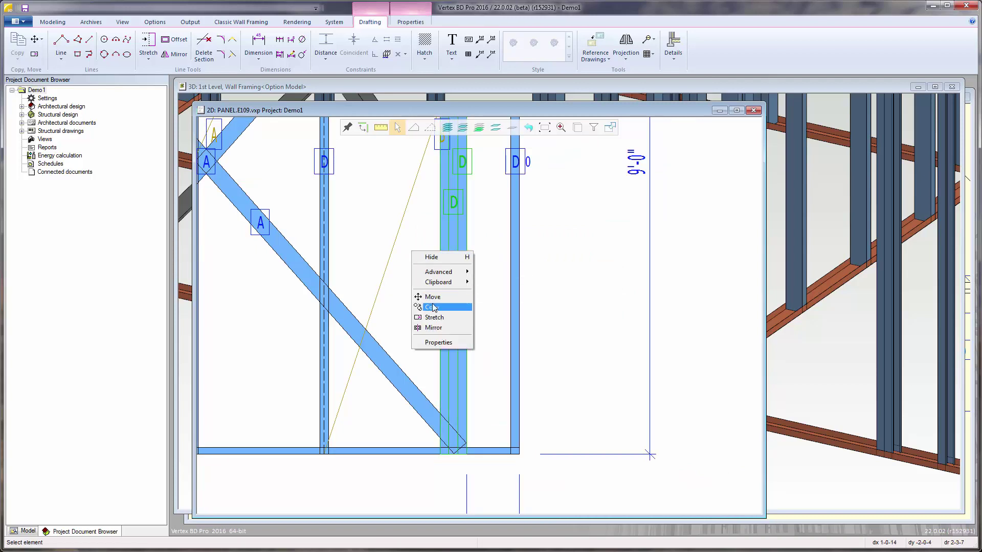
left_click(432, 307)
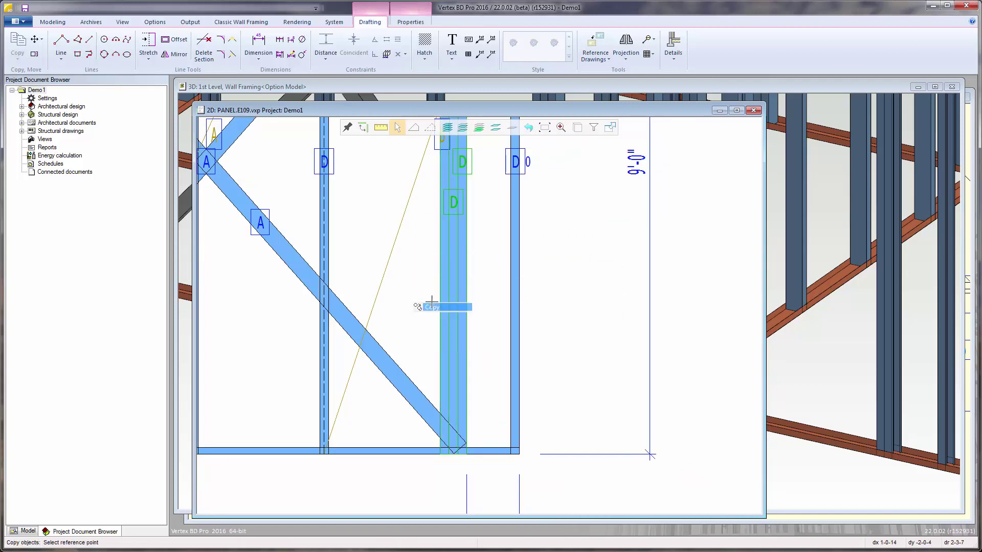
left_click(467, 293)
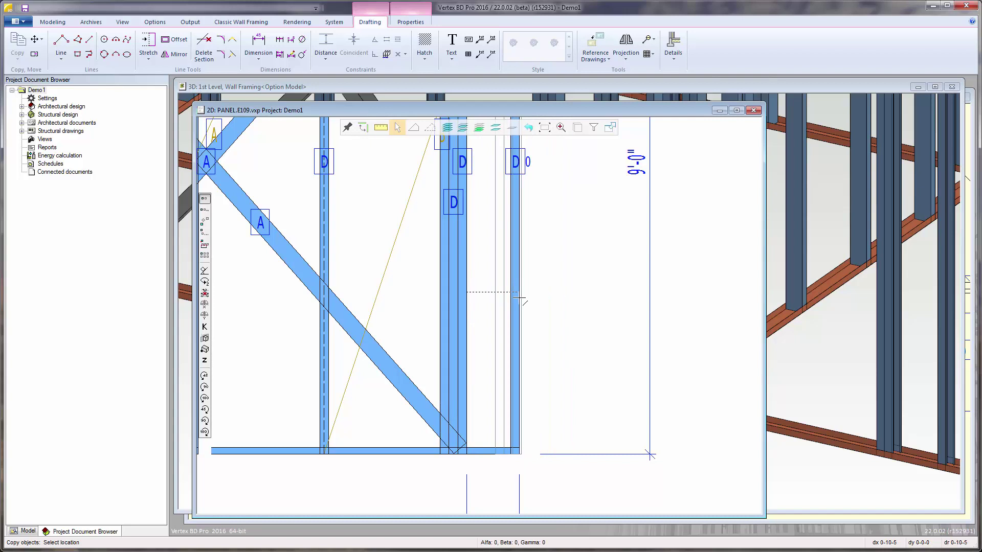
type("6")
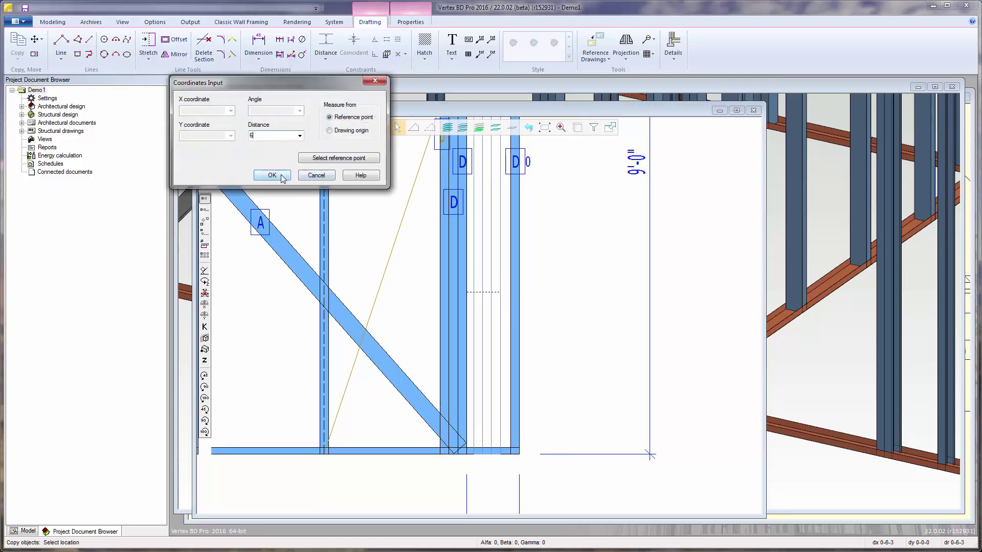
left_click(272, 176)
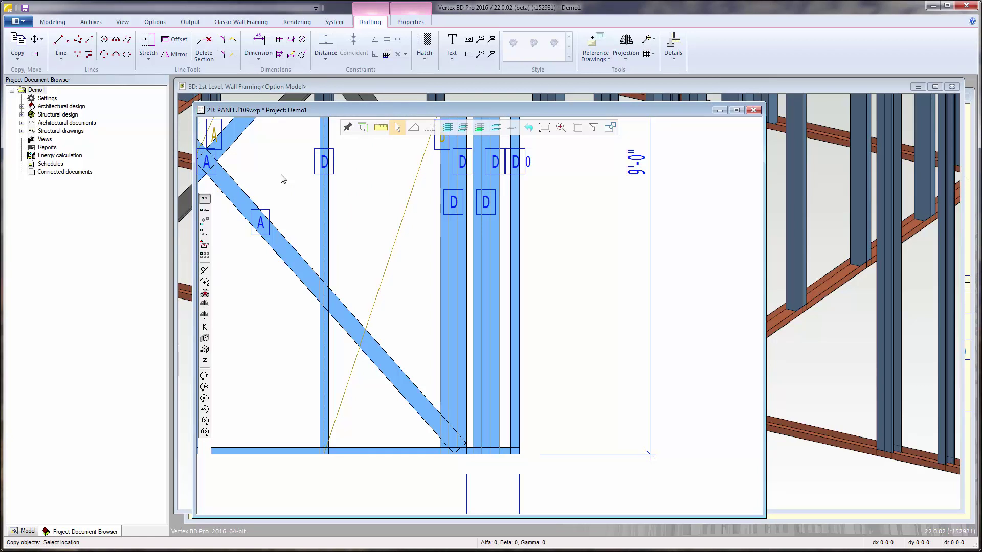
key("Escape")
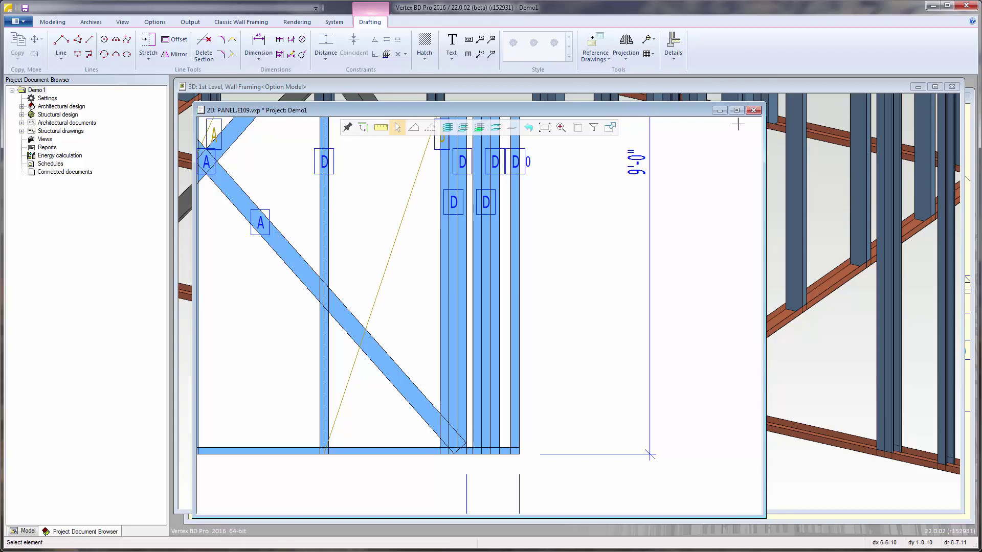
- Close panel E109, saving its elevation without write protection and answering the dimension update
left_click(753, 111)
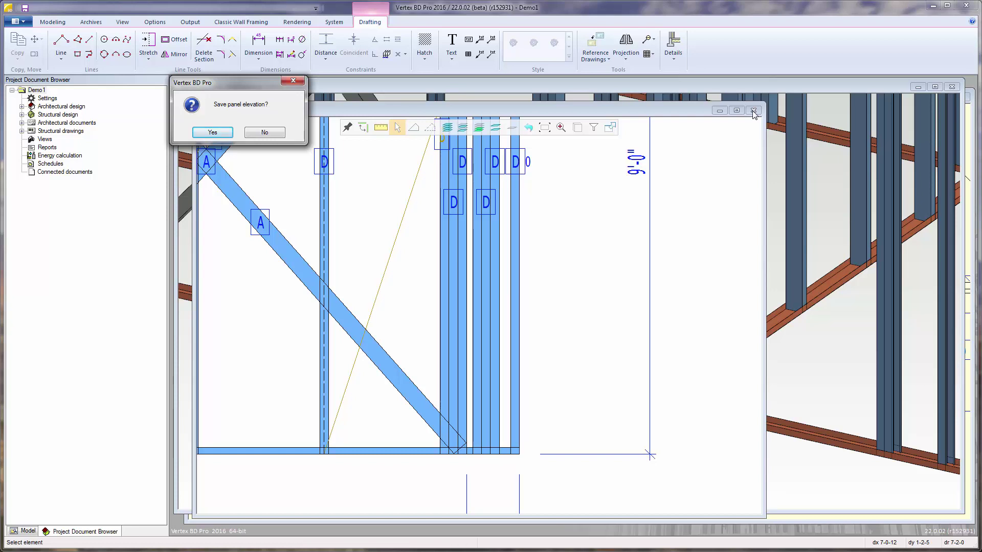
left_click(225, 135)
left_click(265, 134)
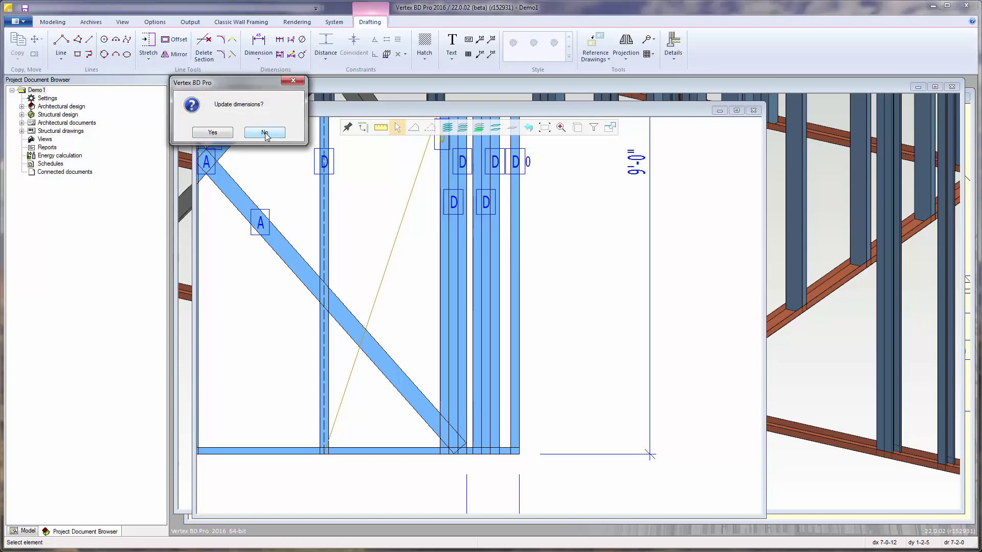
left_click(212, 132)
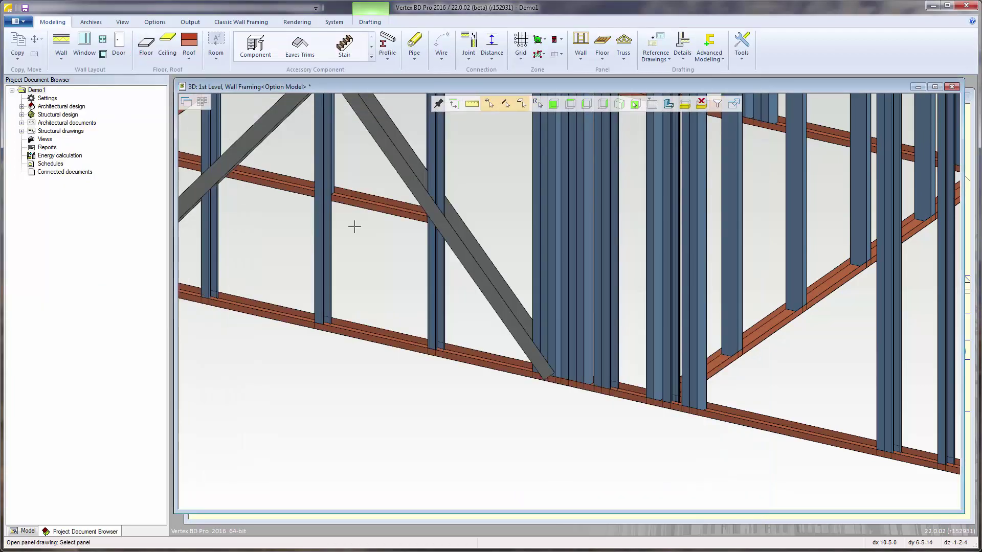
- From the zoomed-all 2D first-level framing plan, open the bottom-left panel PANEL.E108
left_click(525, 305)
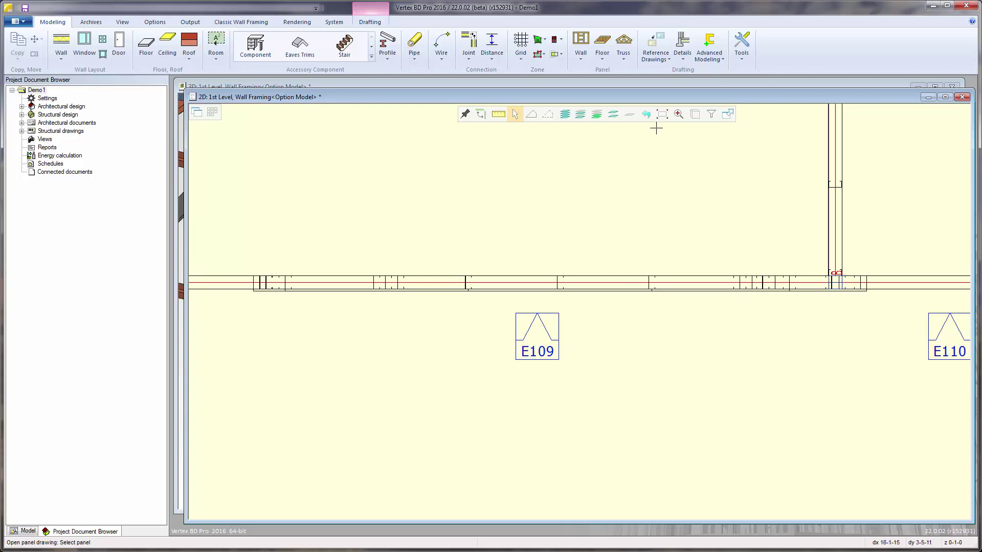
left_click(662, 114)
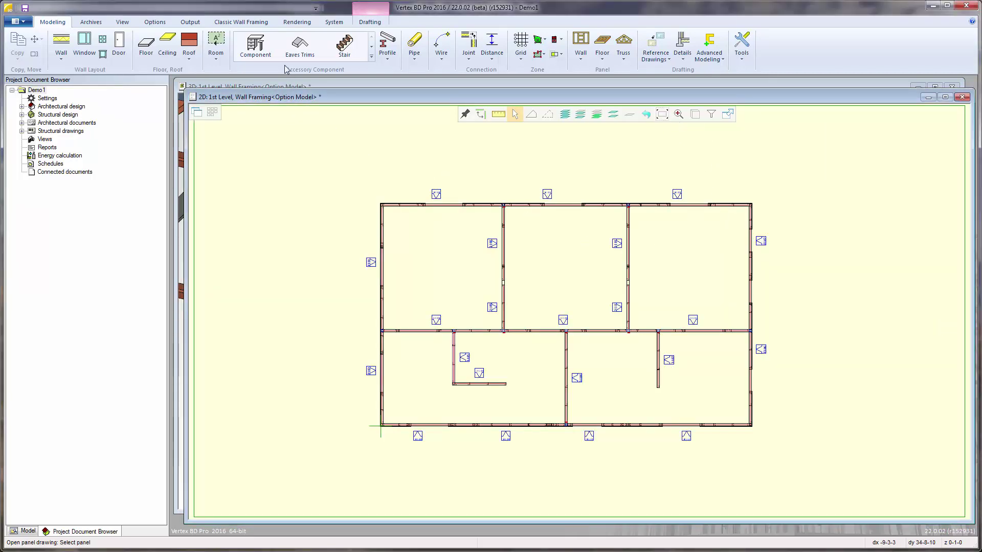
left_click(411, 425)
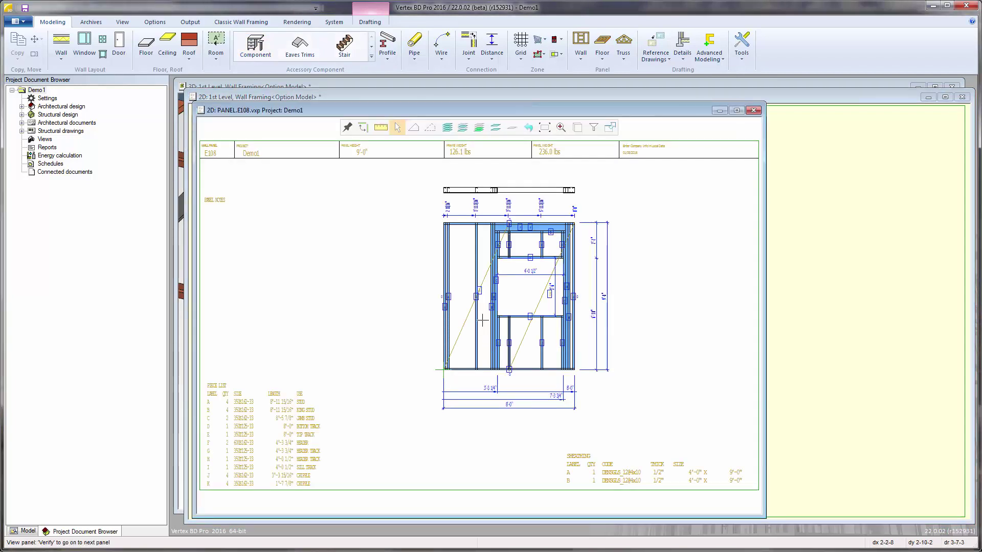
scroll(479, 314, "up", 5)
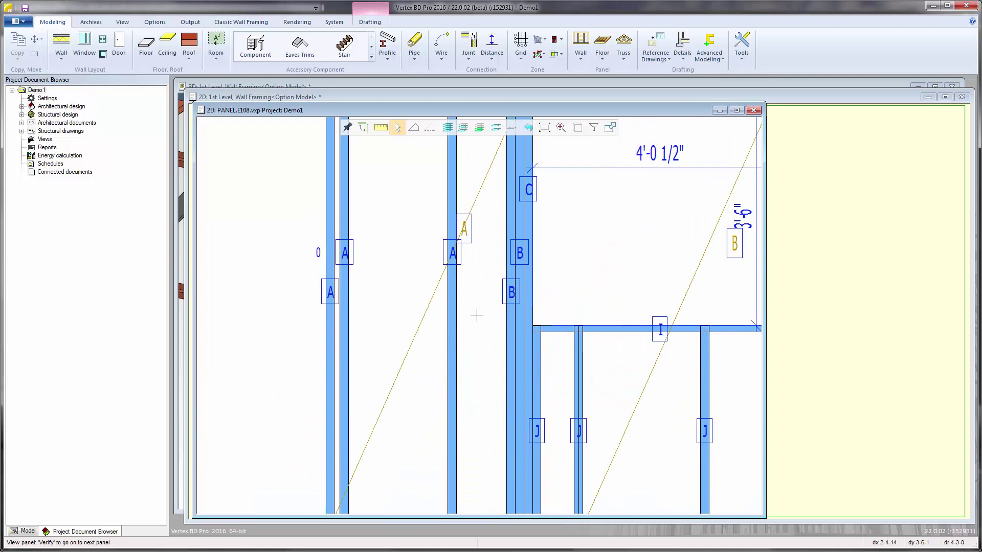
- Switch the chosen E108 stud's profile code from 350S162-33 to 350S162-68
left_click(247, 21)
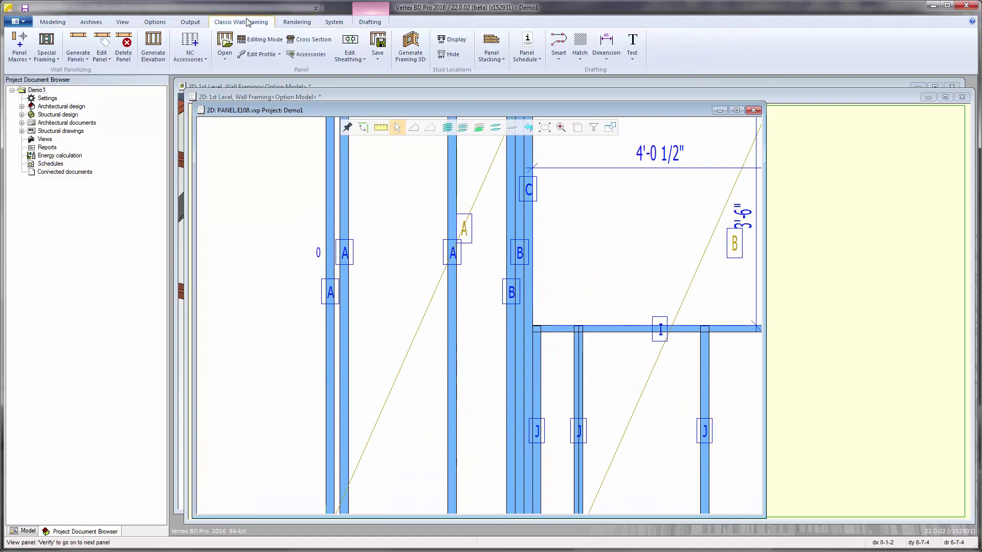
left_click(269, 56)
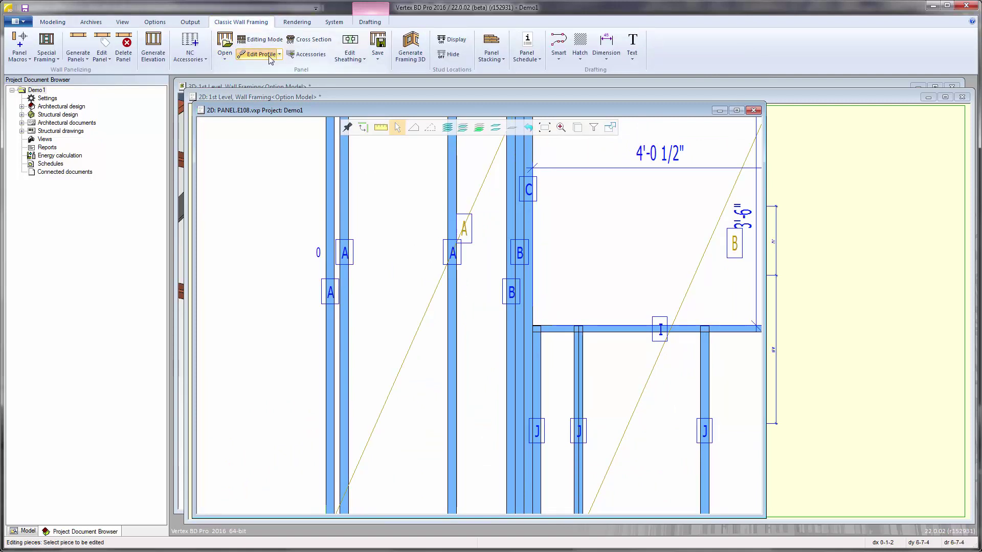
left_click(279, 54)
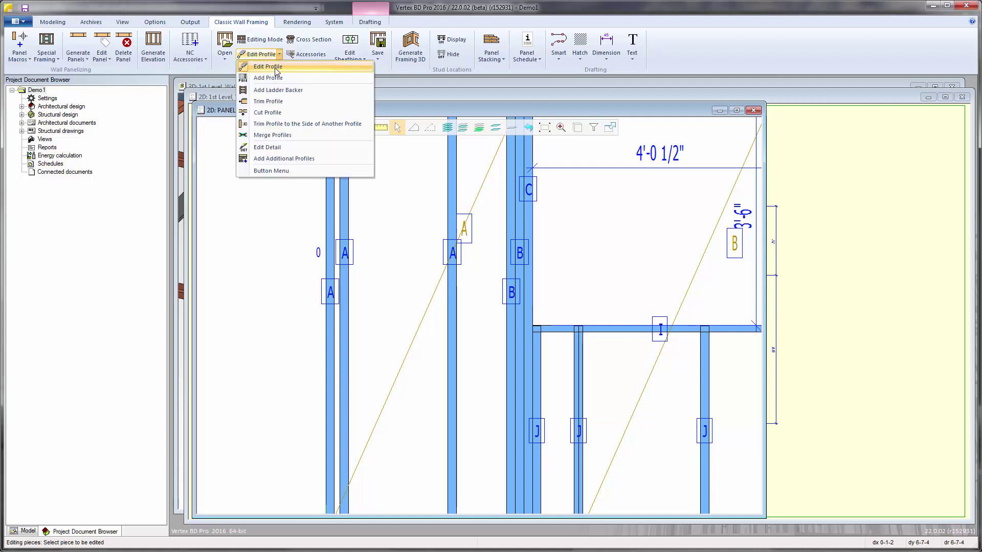
left_click(275, 69)
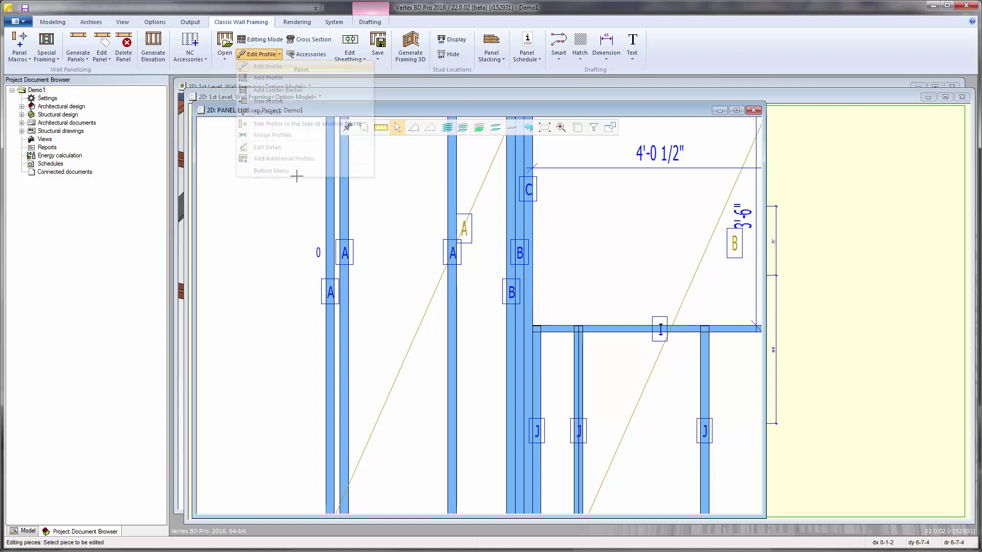
left_click(447, 348)
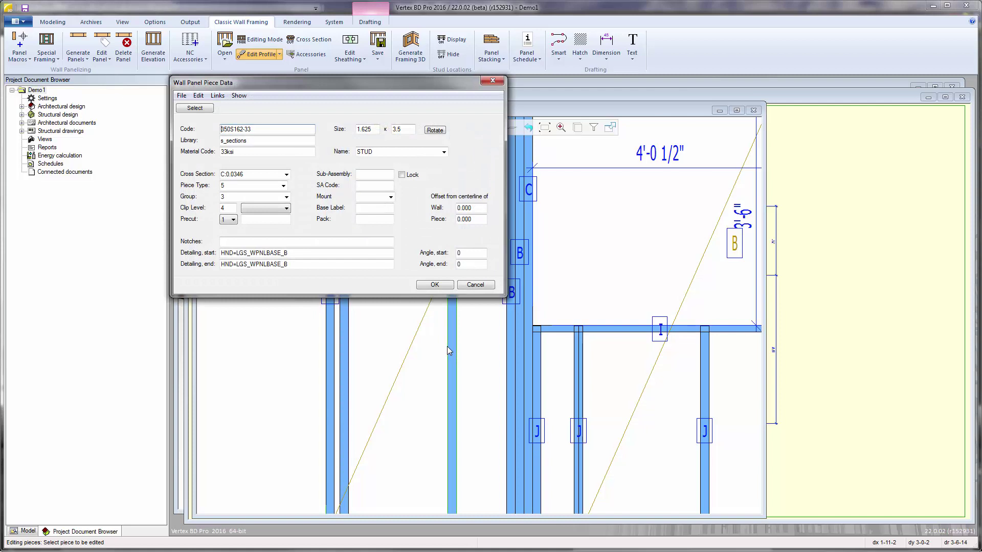
double_click(251, 129)
left_click(195, 108)
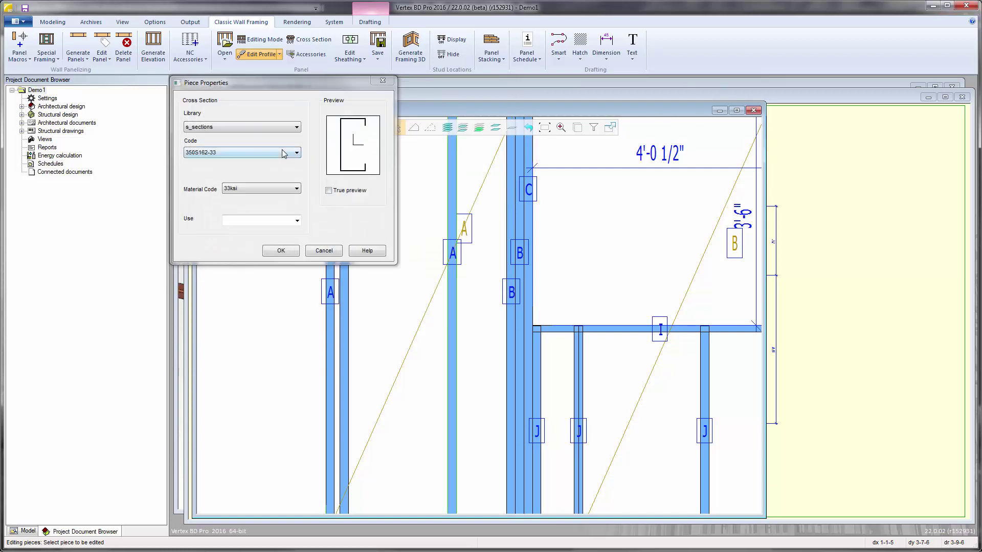
left_click(284, 153)
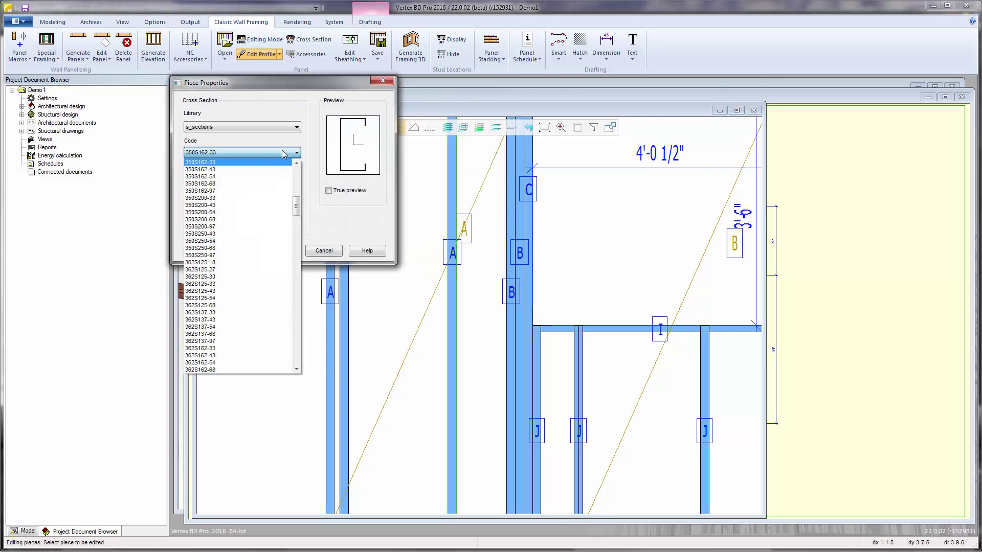
left_click(236, 184)
left_click(280, 250)
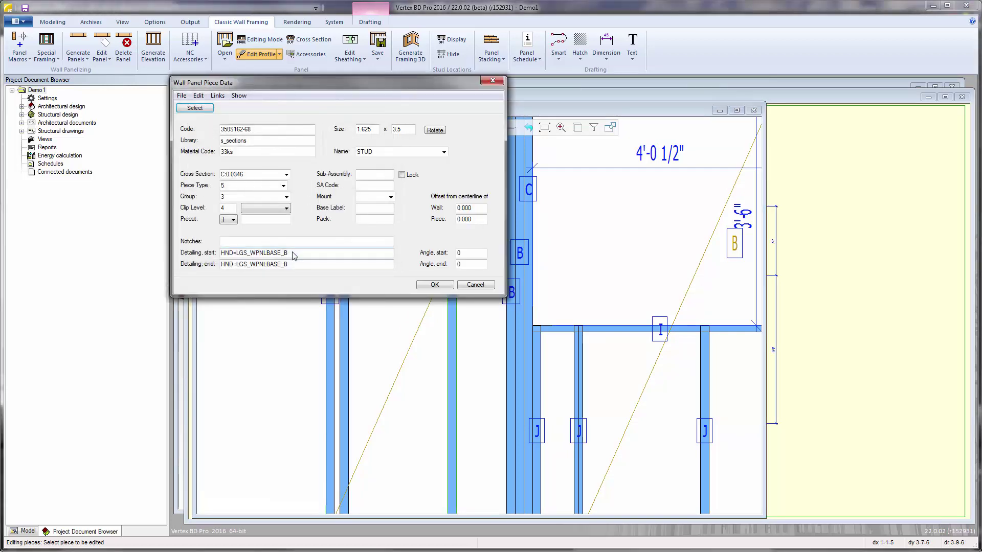
- Apply the new profile, save E108 unprotected with updated dimensions, and check the piece list
left_click(435, 284)
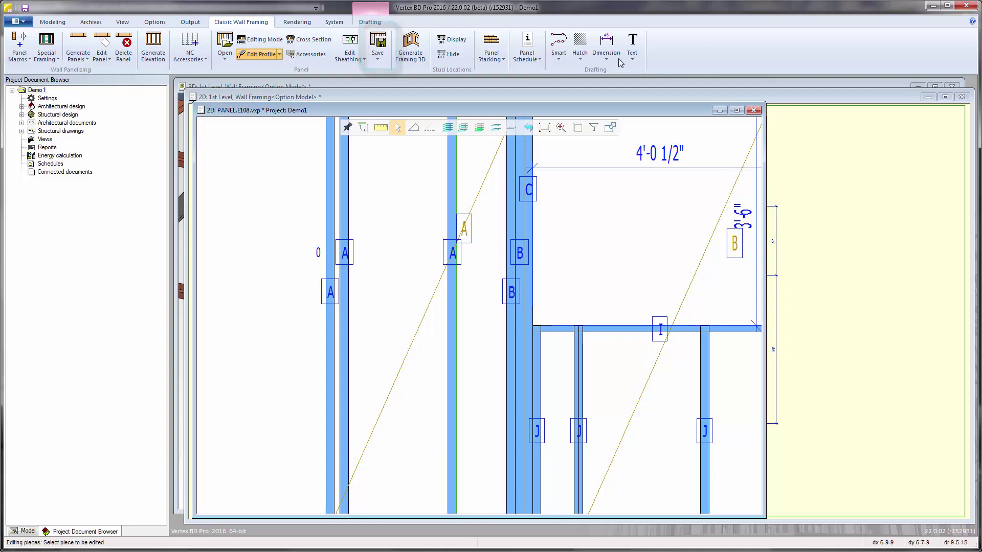
left_click(377, 45)
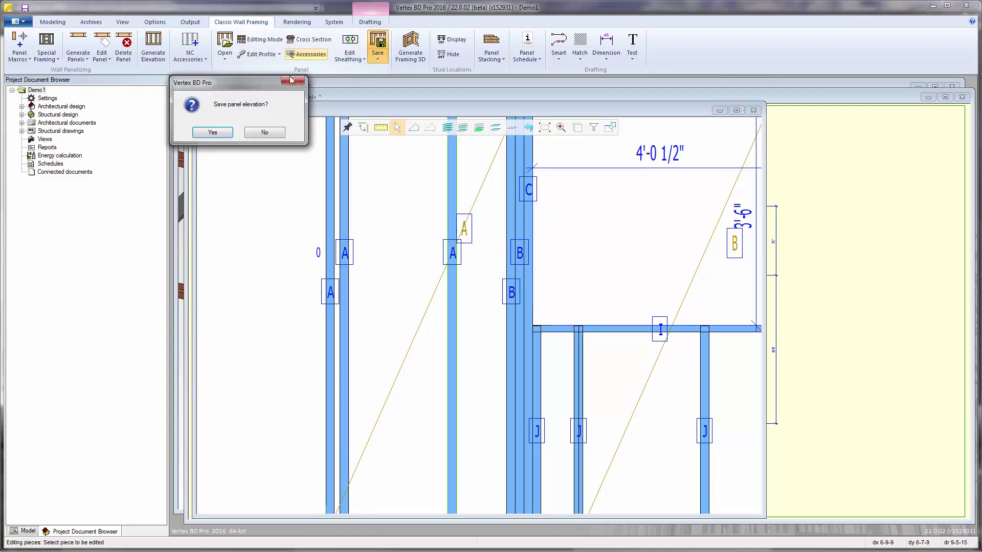
left_click(219, 132)
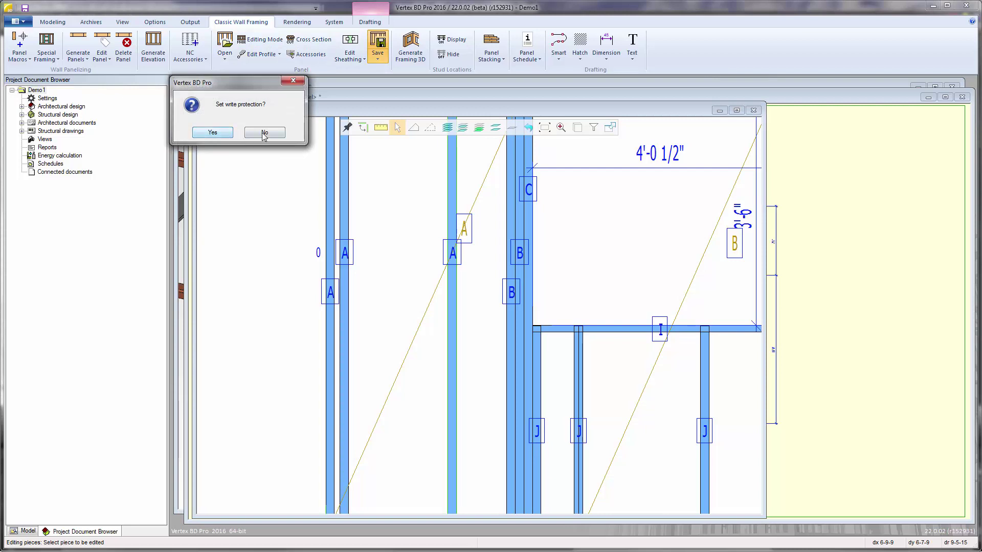
left_click(265, 133)
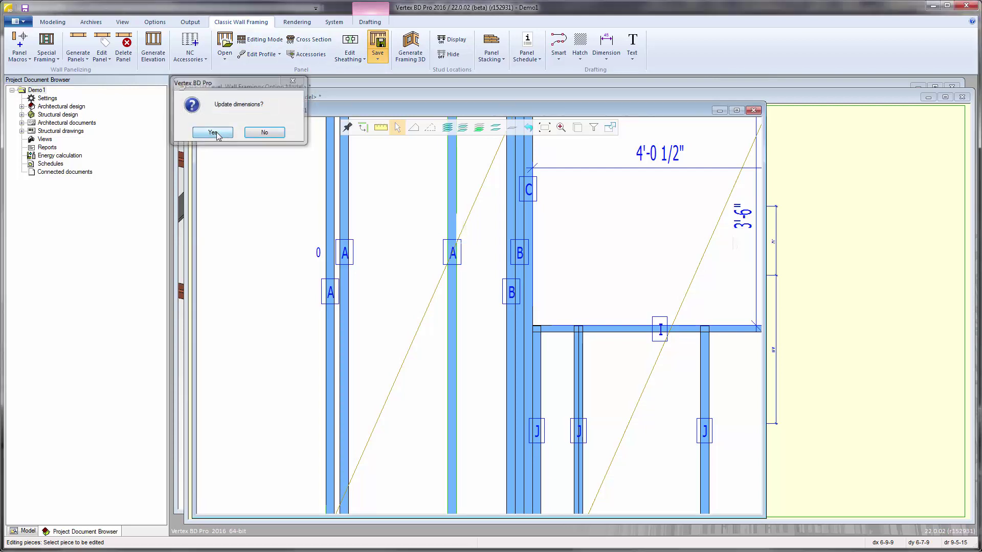
left_click(216, 133)
scroll(479, 306, "up", 5)
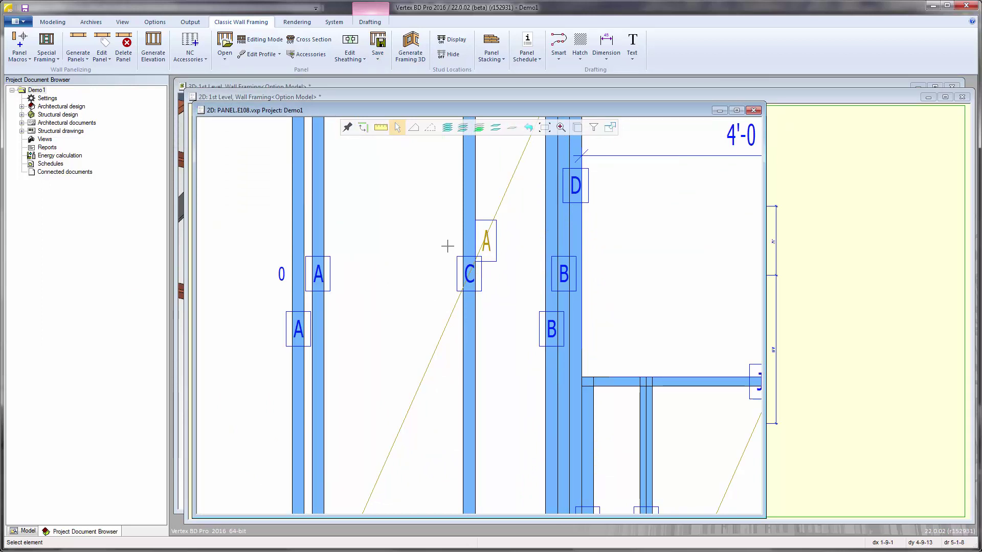
scroll(447, 246, "down", 5)
scroll(252, 493, "up", 5)
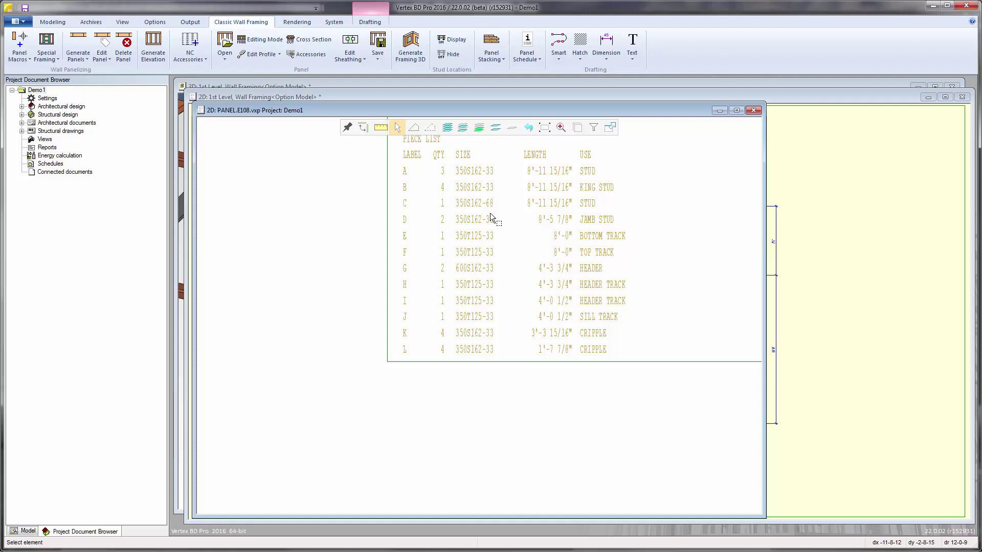
- Close the PANEL.E108 window, redraw the framing plan, and save the project with Ctrl+S
left_click(279, 54)
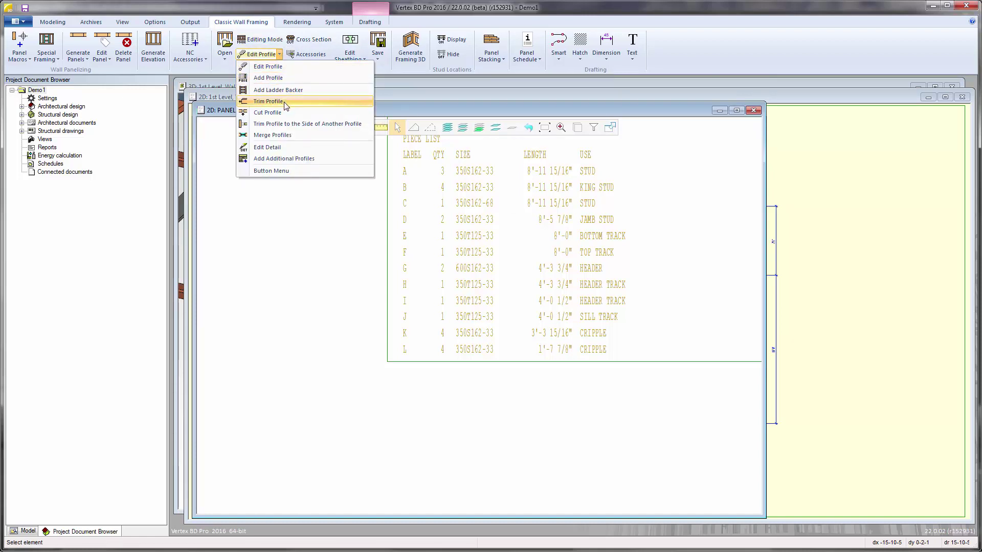
left_click(307, 210)
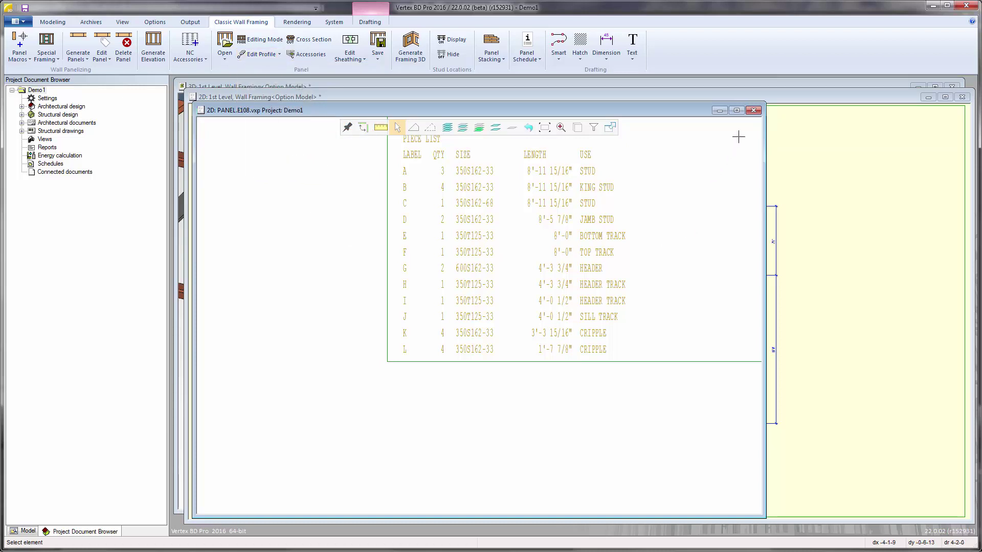
left_click(753, 110)
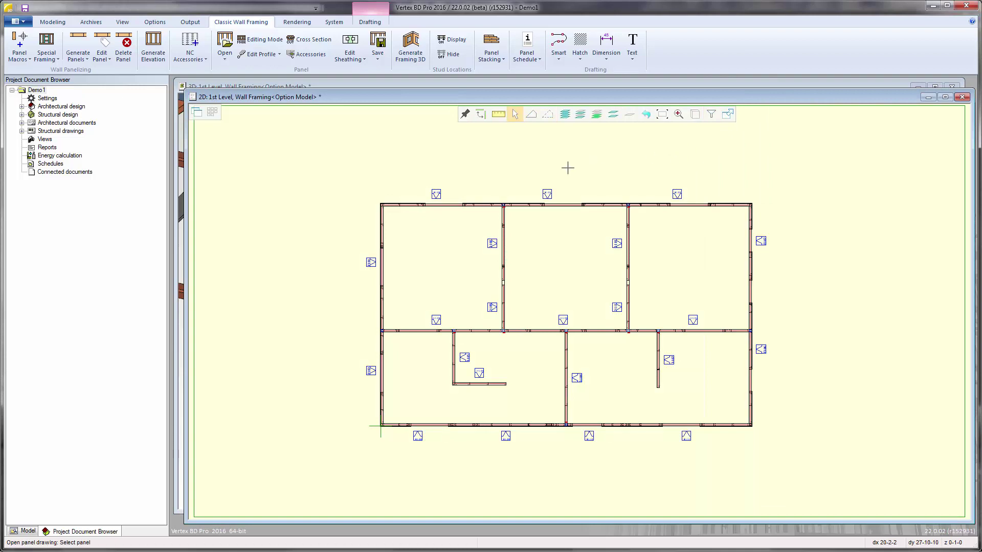
key("Escape")
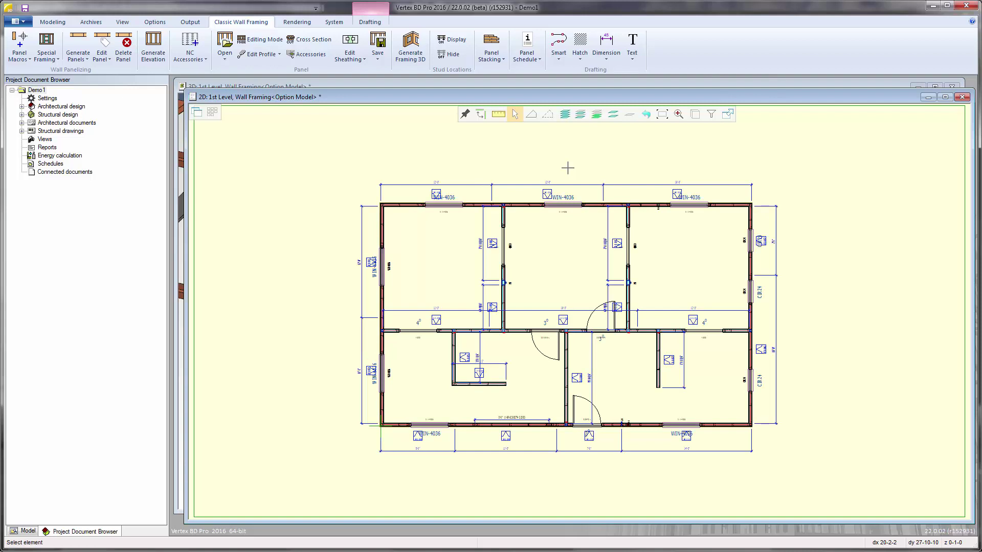
key("ctrl+s")
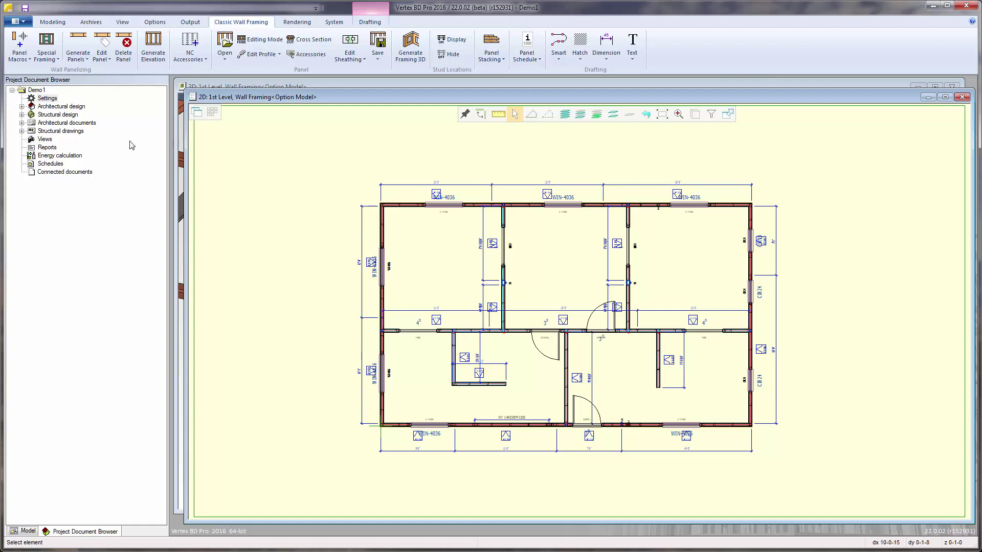
- Print the SelectedPanels-Walls PDF set with all panels under the default name Demo1 SelectedPanels-Walls
left_click(22, 22)
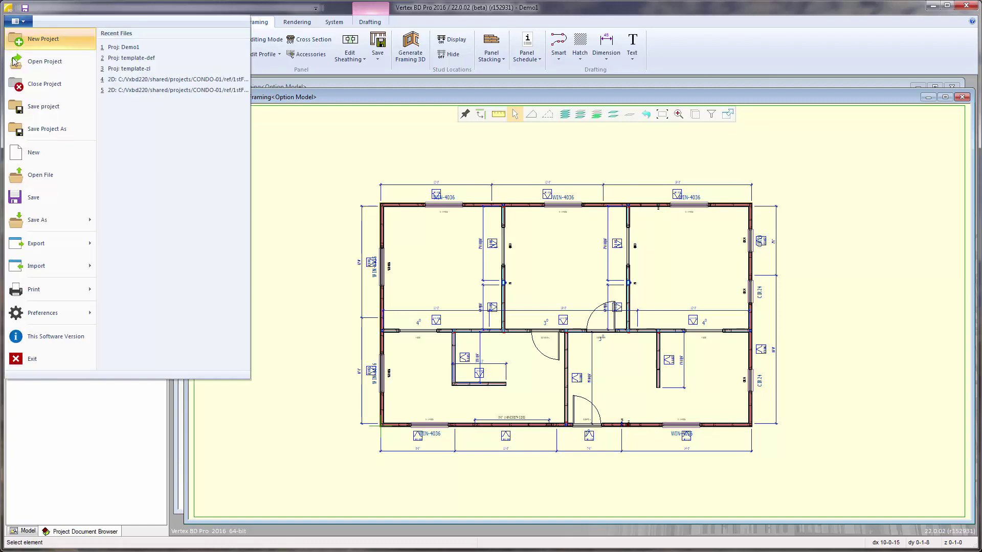
mouse_move(28, 243)
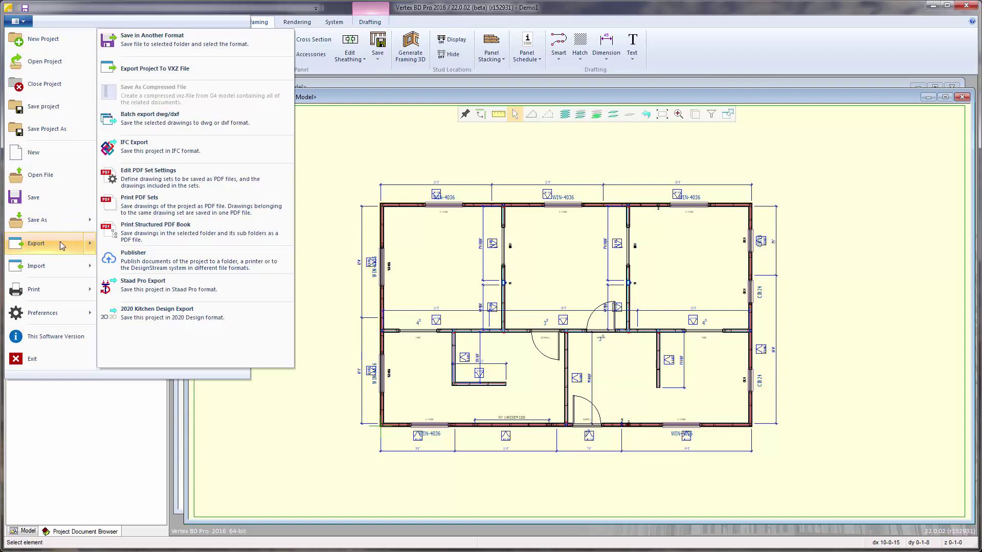
left_click(139, 199)
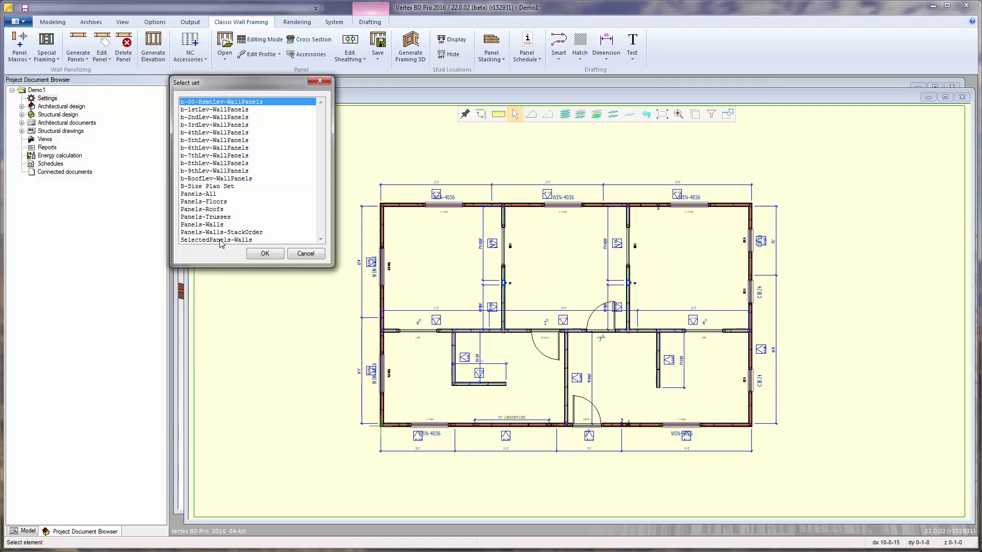
double_click(220, 240)
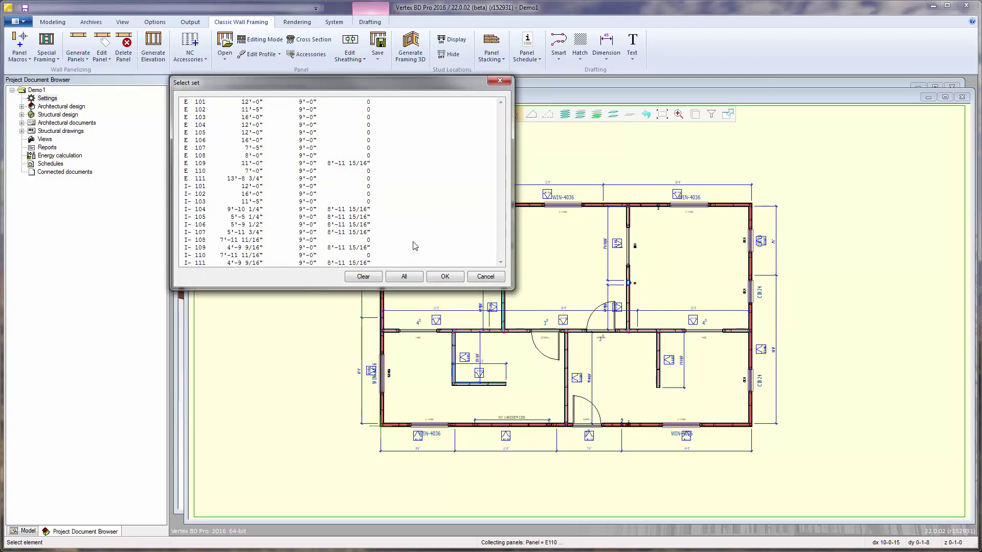
left_click(404, 277)
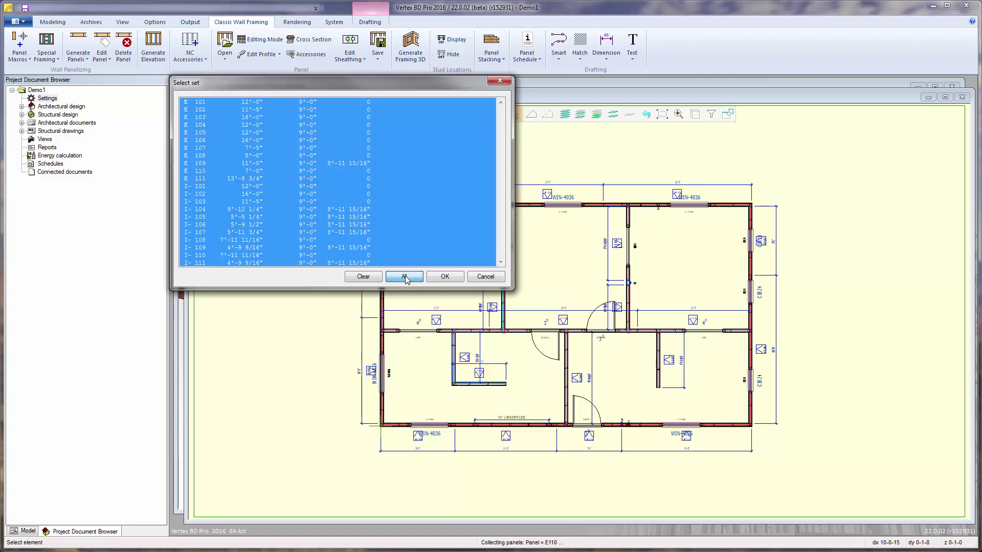
left_click(445, 277)
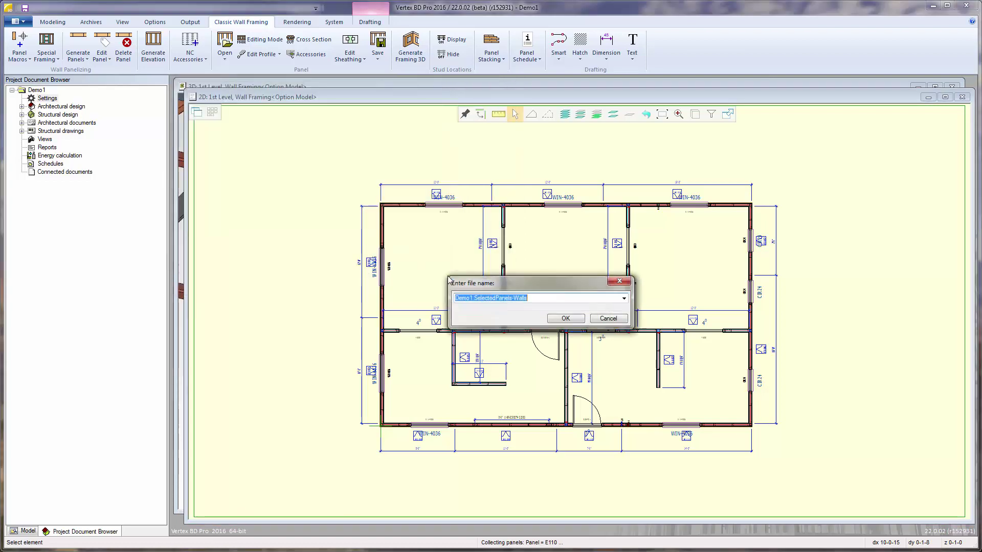
left_click(565, 319)
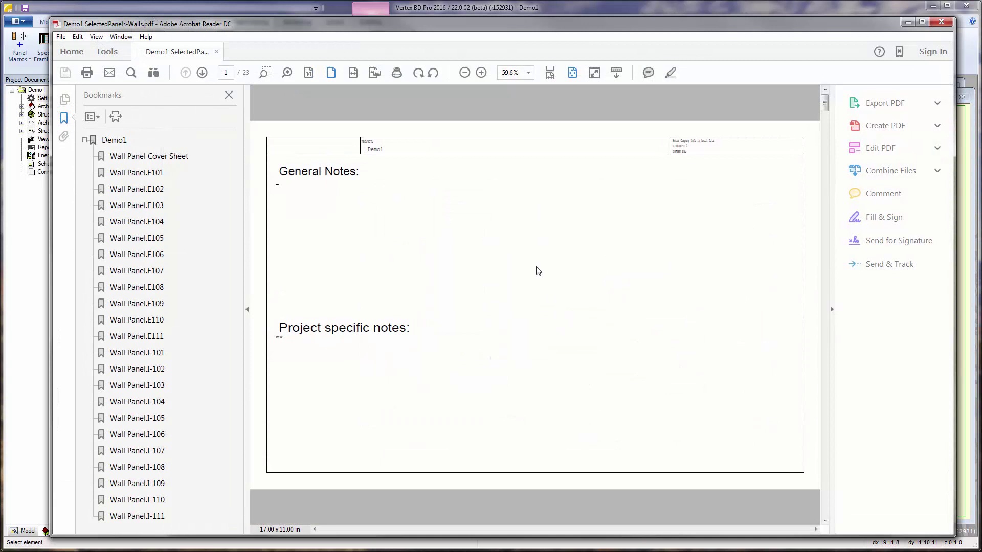
- View bookmarks Wall Panel.E101, E102, E103 and E104, then close Acrobat Reader
left_click(146, 174)
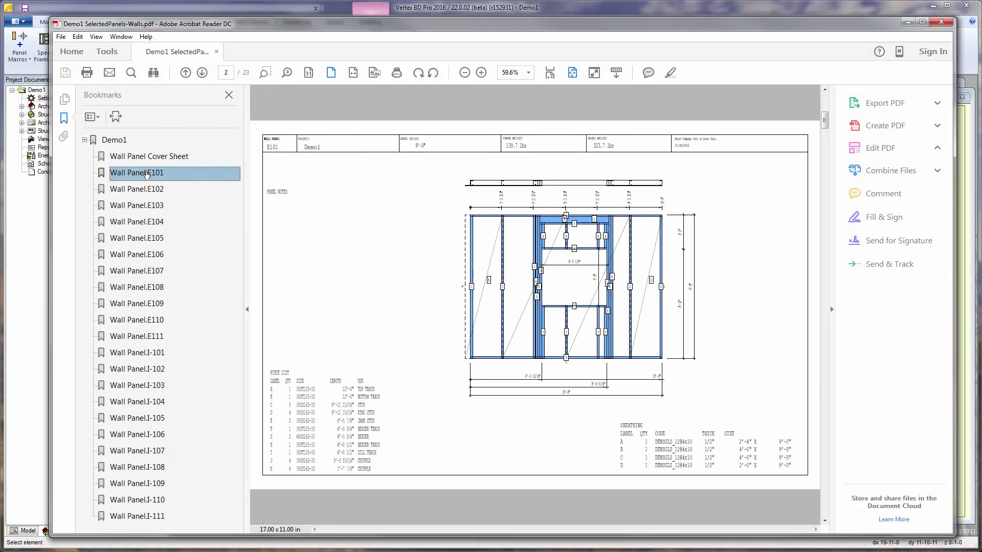
left_click(148, 190)
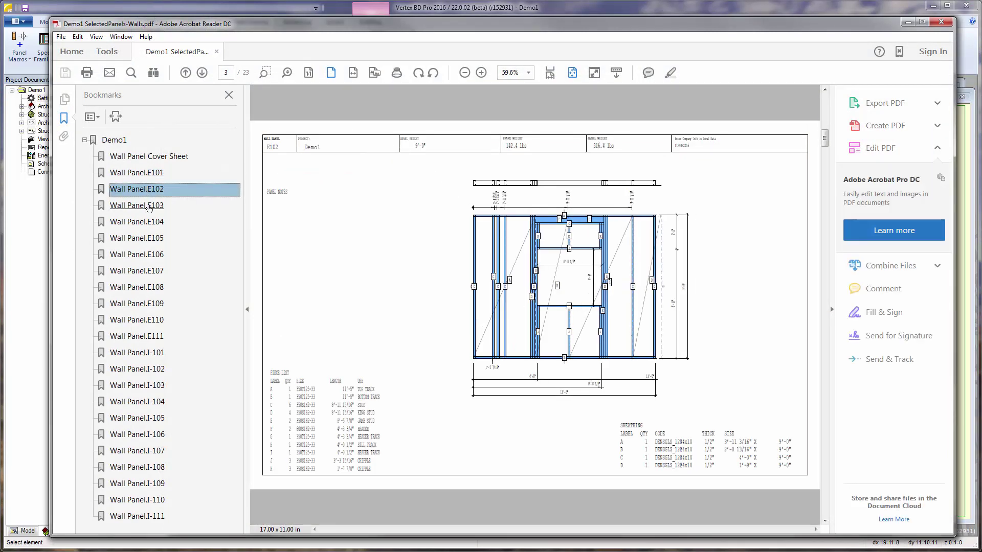
left_click(148, 206)
left_click(150, 222)
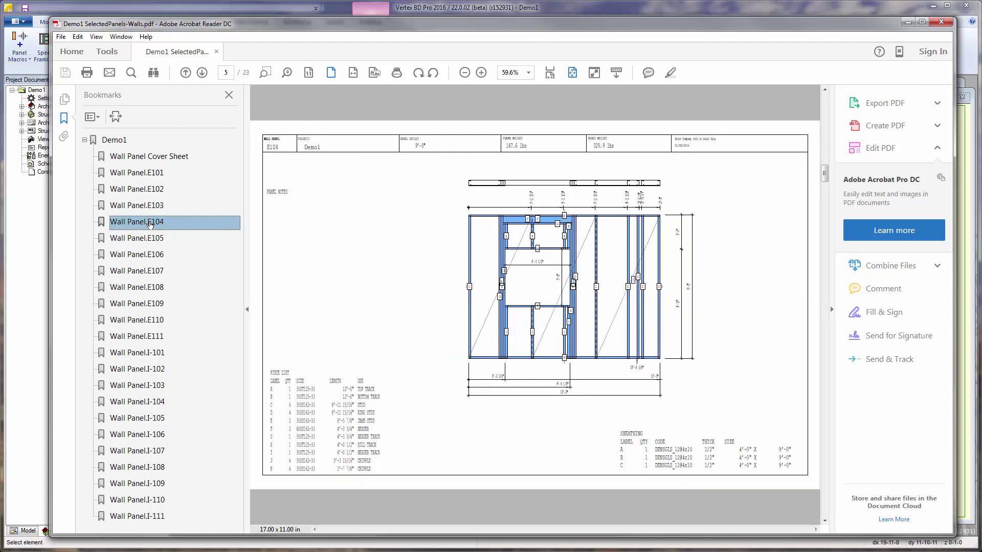
left_click(941, 23)
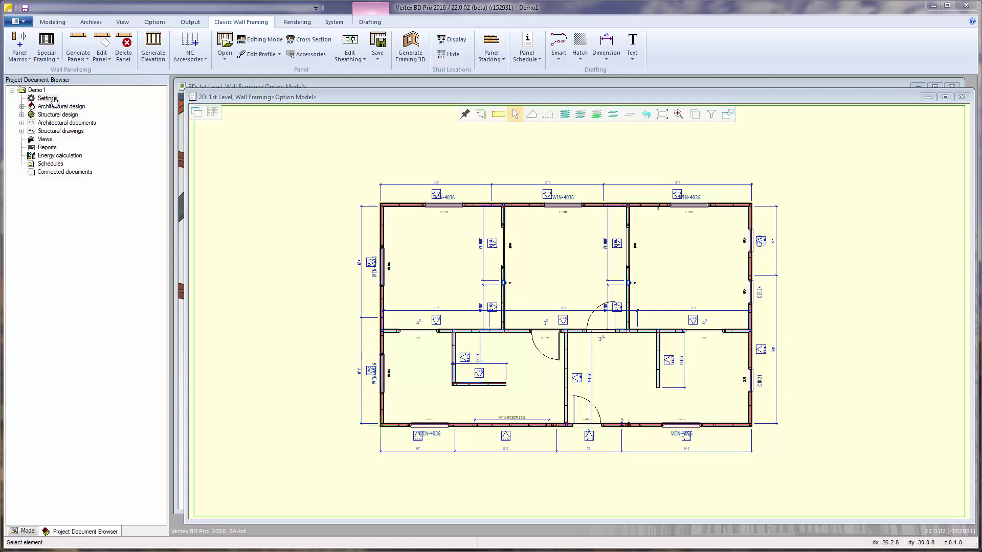
- Open the Demo1 project folder via the Settings entry's Open Project Folder command
right_click(55, 100)
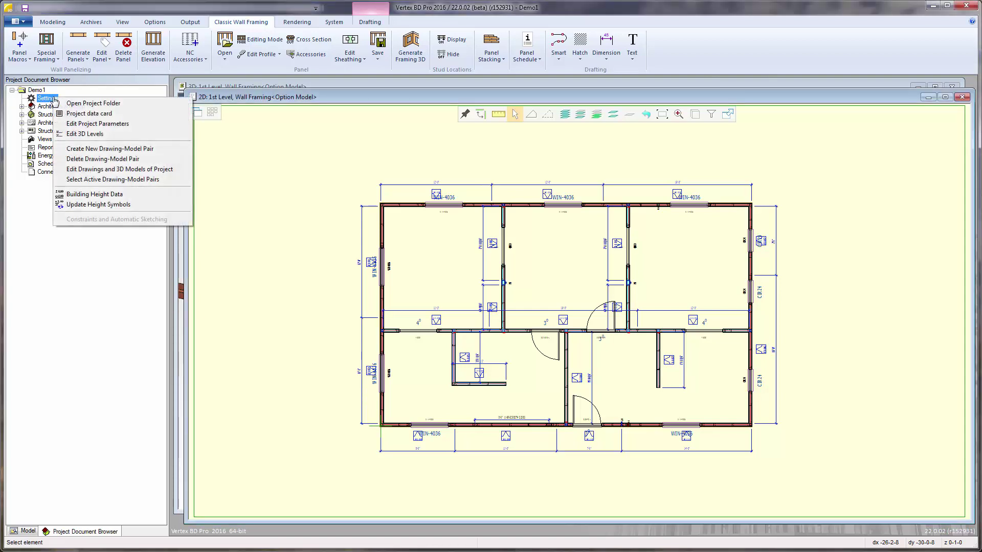
left_click(110, 105)
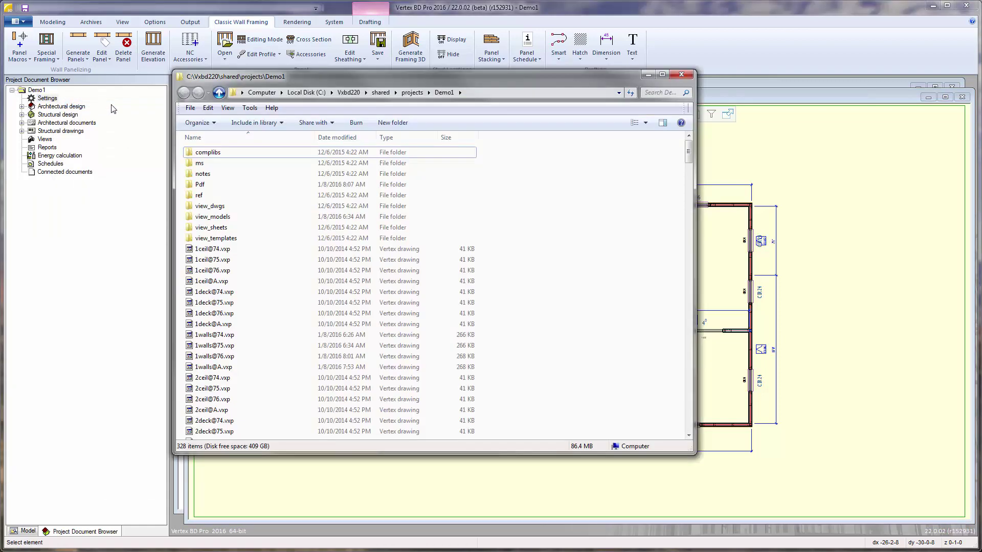